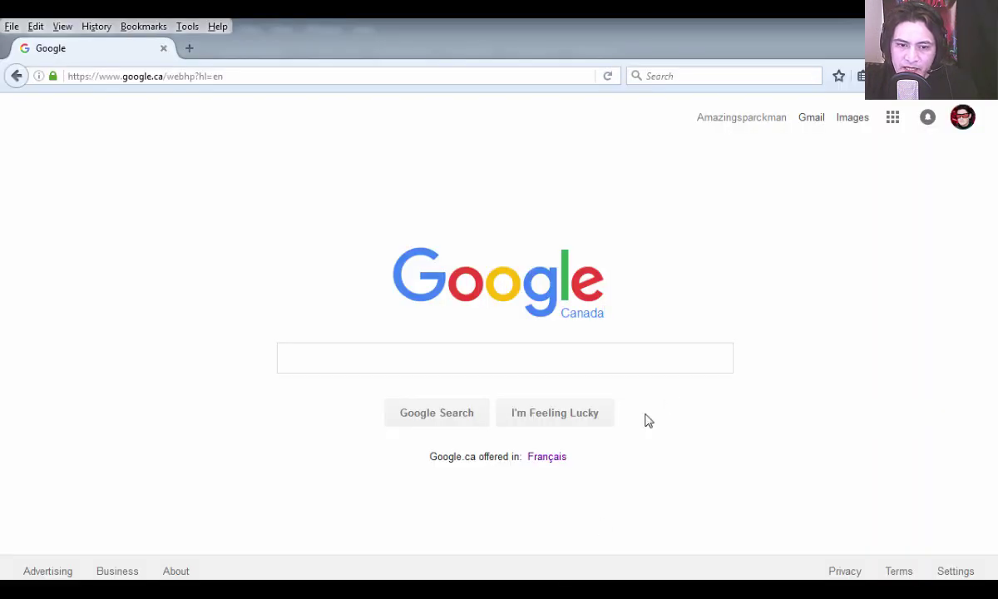
- Search Google Images for 'the matrix scene'
click(852, 121)
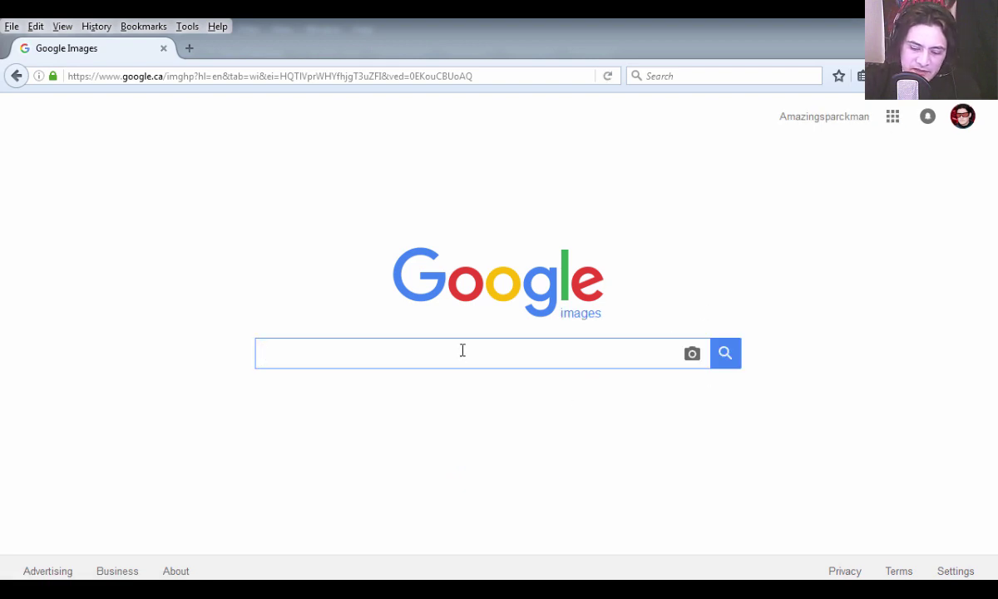
text(the matrix)
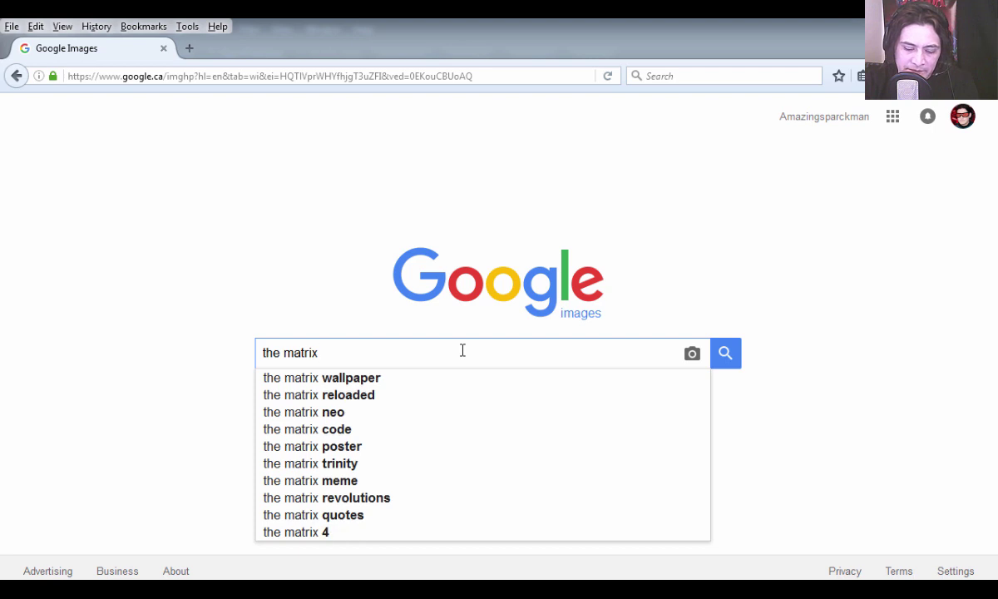
text( scene)
key(Return)
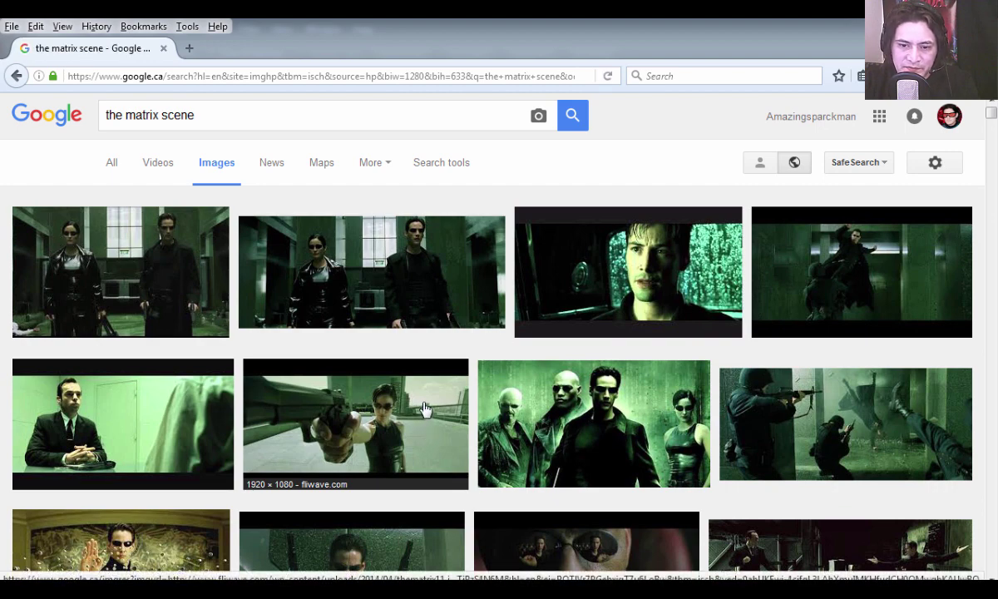
- Preview the silhouetted warehouse fight-scene still and copy the image
scroll(426, 415, down, 3)
scroll(424, 409, down, 4)
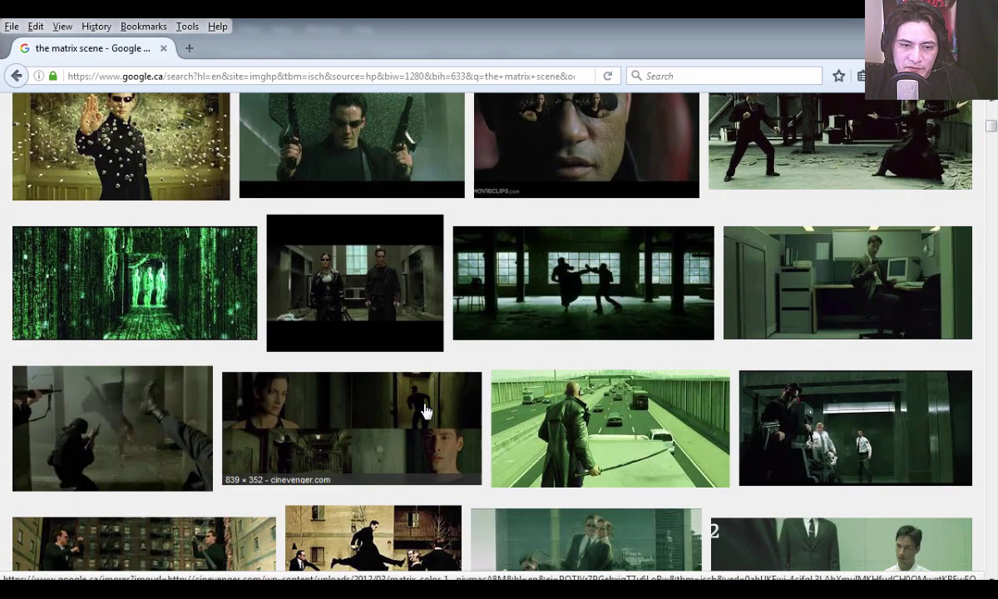
click(555, 300)
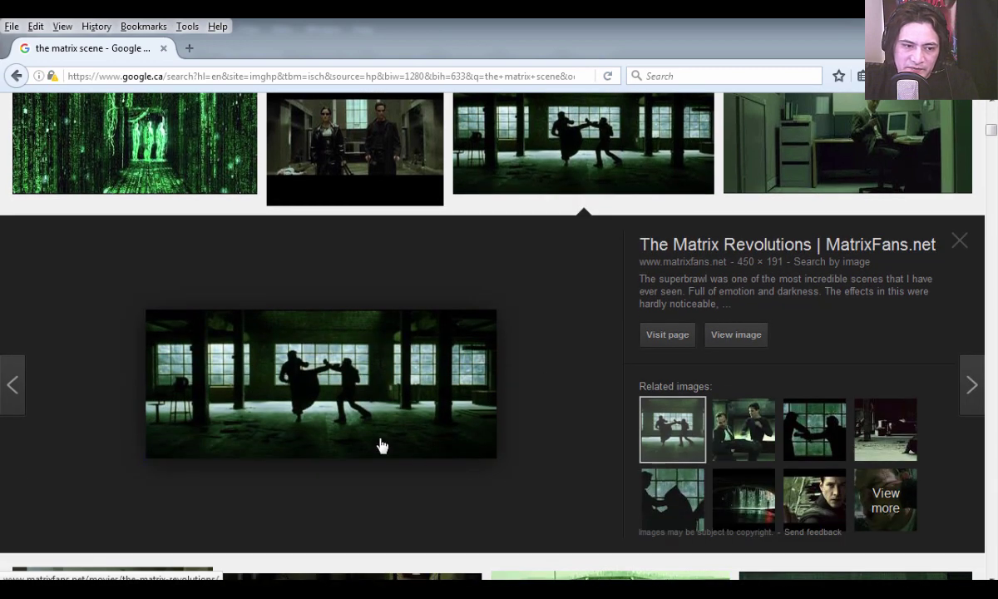
right_click(325, 365)
click(386, 255)
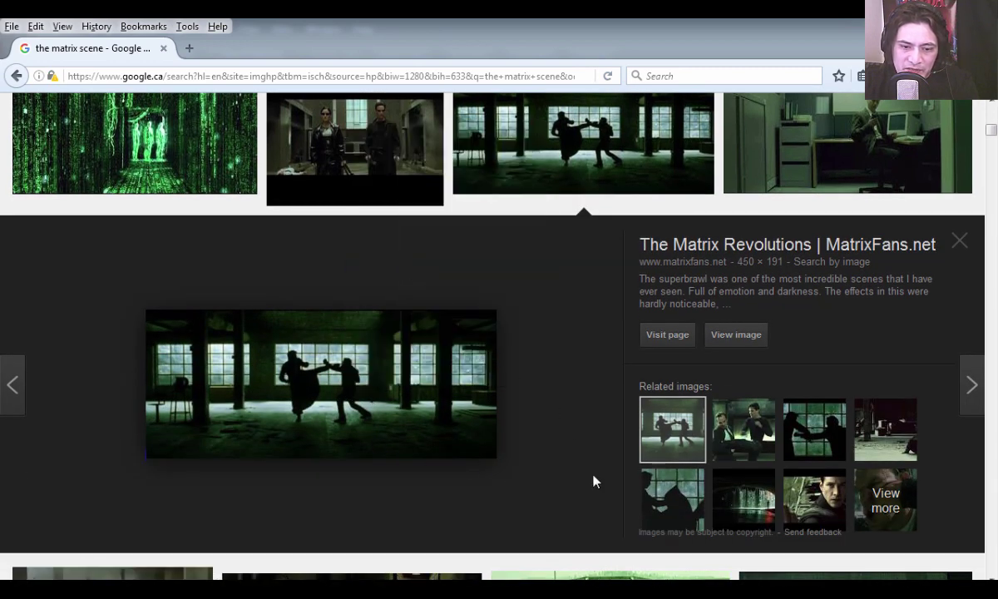
- In Photoshop, create a new 1280×720 pixel document
key(alt+Tab)
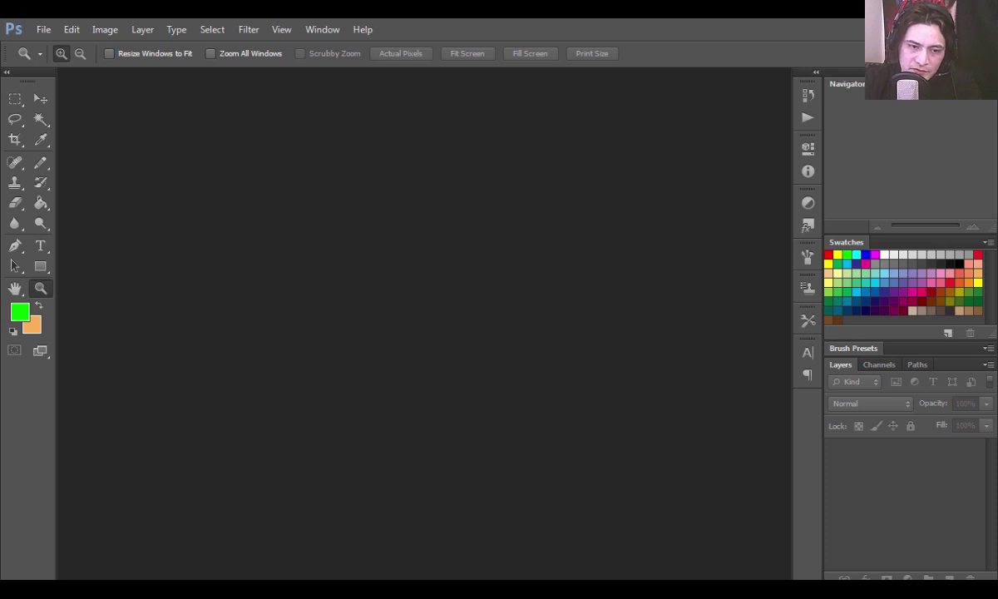
key(ctrl+n)
click(477, 236)
click(431, 239)
text(1280)
key(Tab)
text(720)
key(Return)
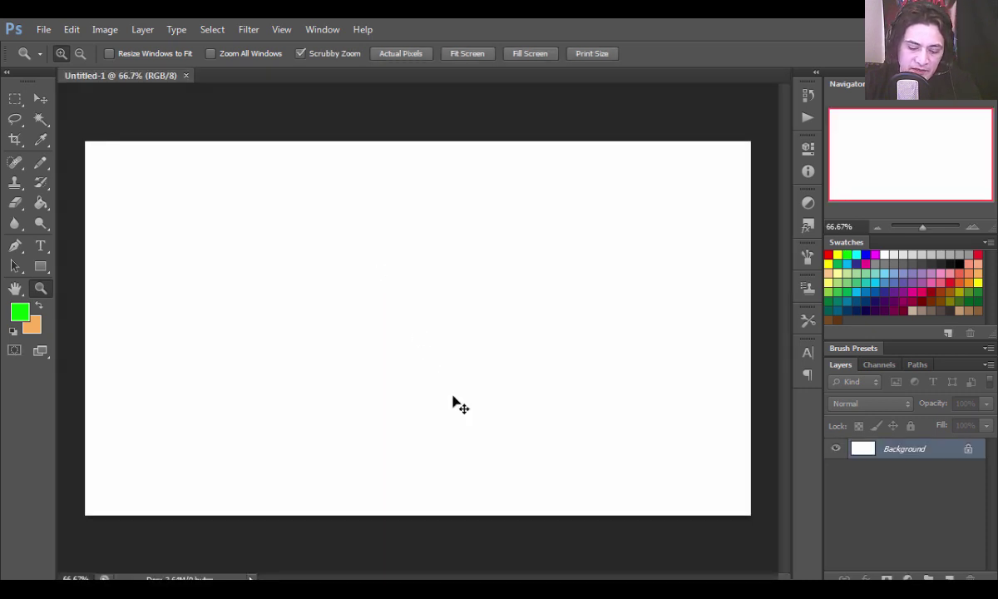
- Paste the fight-scene still as a layer and apply the Sharpen filter twice
key(ctrl+v)
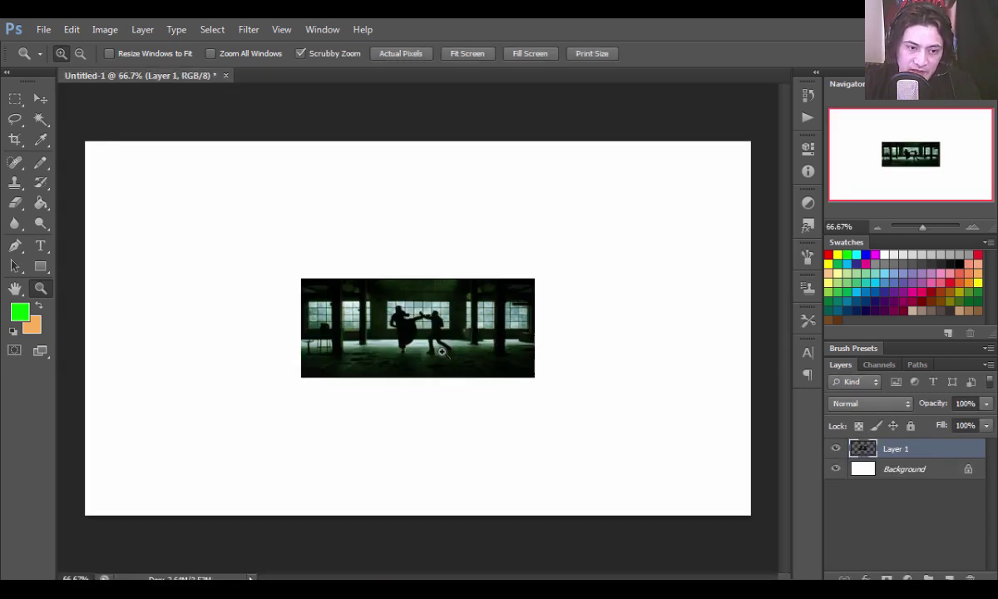
click(249, 29)
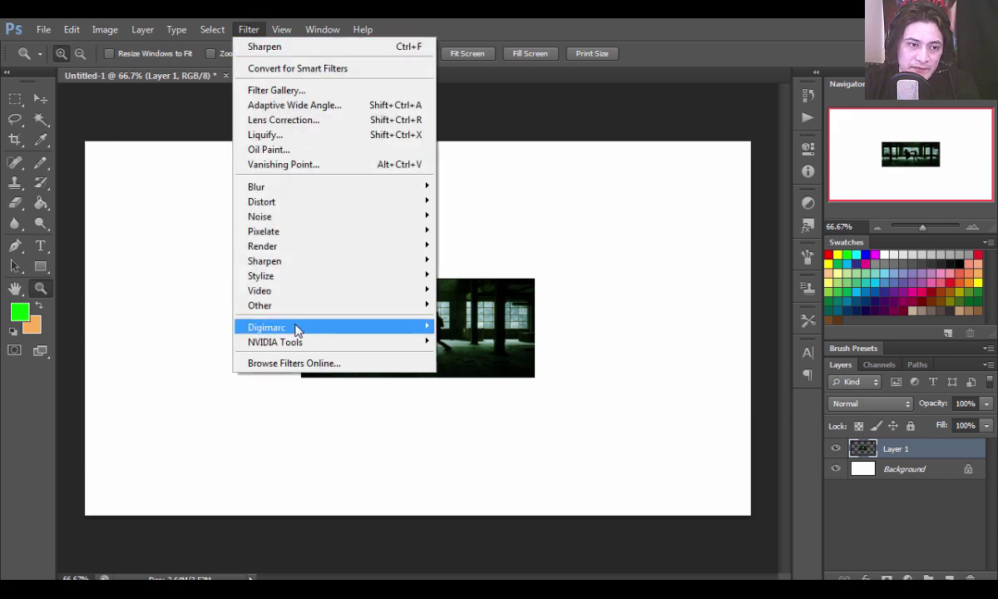
mouse_move(264, 260)
click(458, 261)
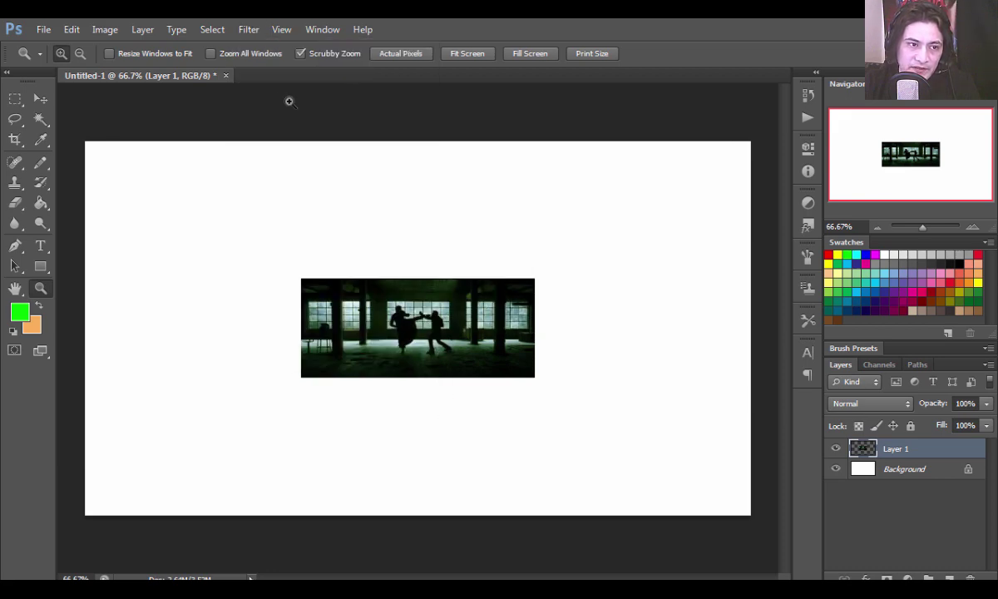
click(249, 30)
click(275, 45)
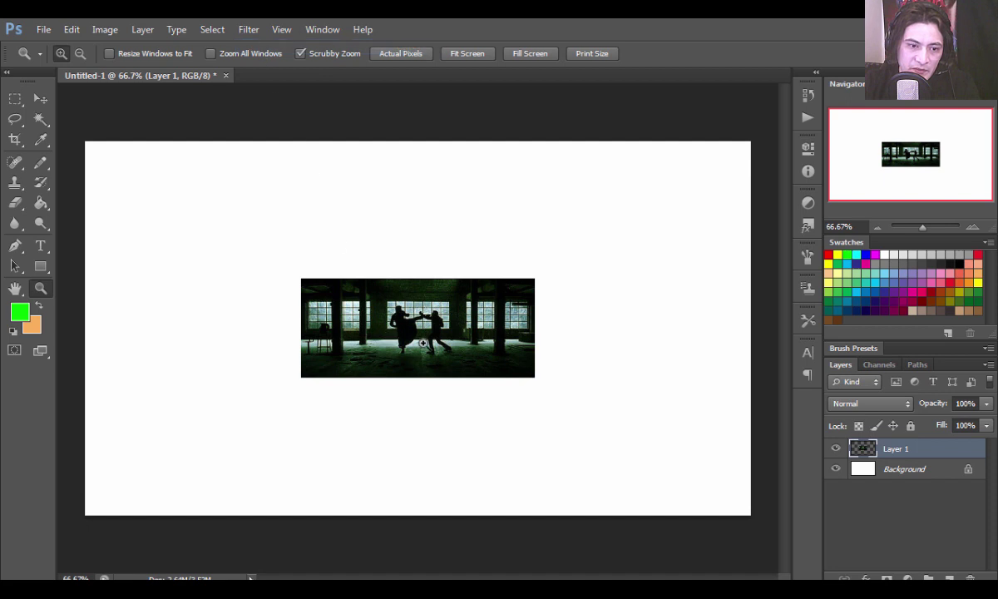
- Move the fight-scene still to the canvas's top-left corner and shrink it
key(v)
right_click(446, 341)
click(446, 338)
mouse_move(442, 335)
mouse_down()
mouse_move(260, 222)
mouse_move(274, 243)
mouse_move(148, 173)
mouse_up()
key(ctrl+t)
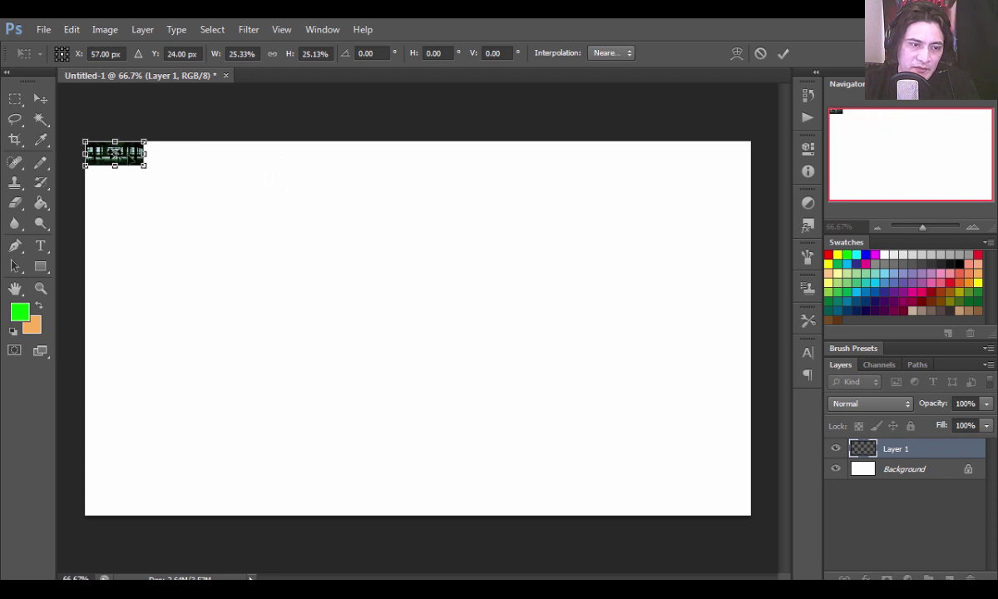
key(Return)
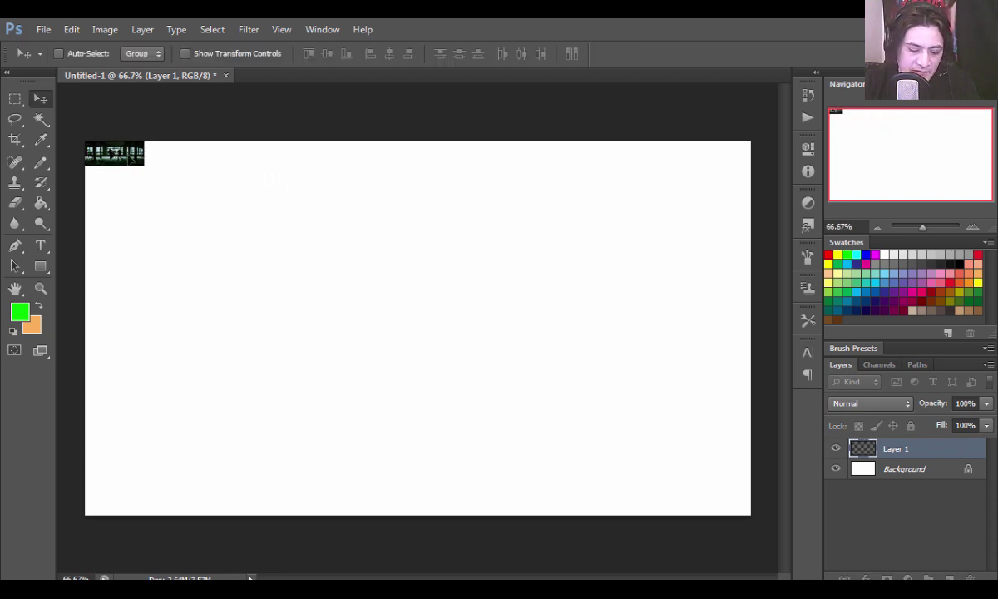
- Zoom in to inspect the pixelated still, then zoom back out to actual size
key(z)
mouse_move(133, 183)
mouse_down()
mouse_move(201, 192)
mouse_move(334, 241)
mouse_up()
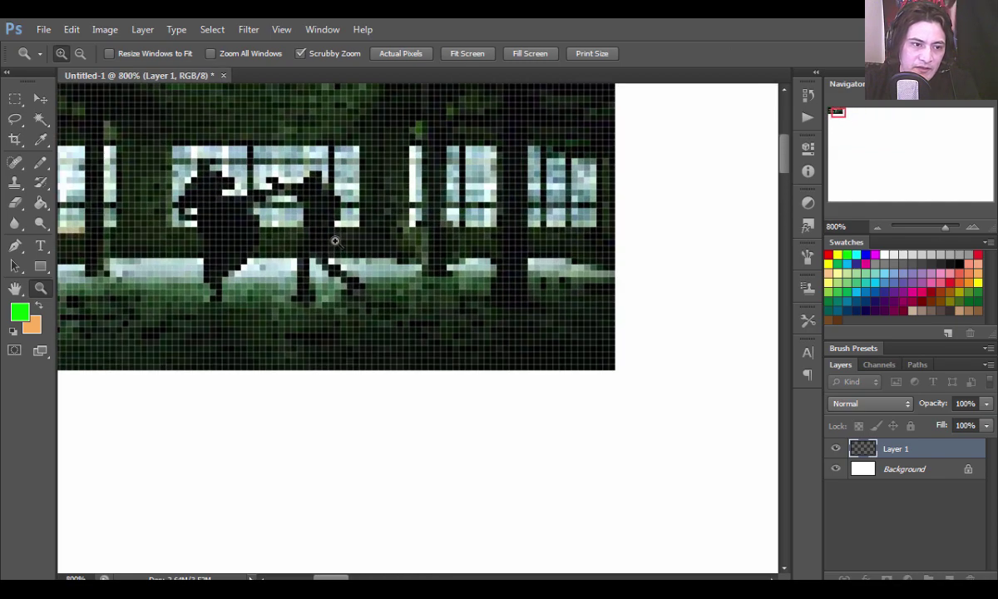
click(334, 241)
drag(281, 229, 425, 269)
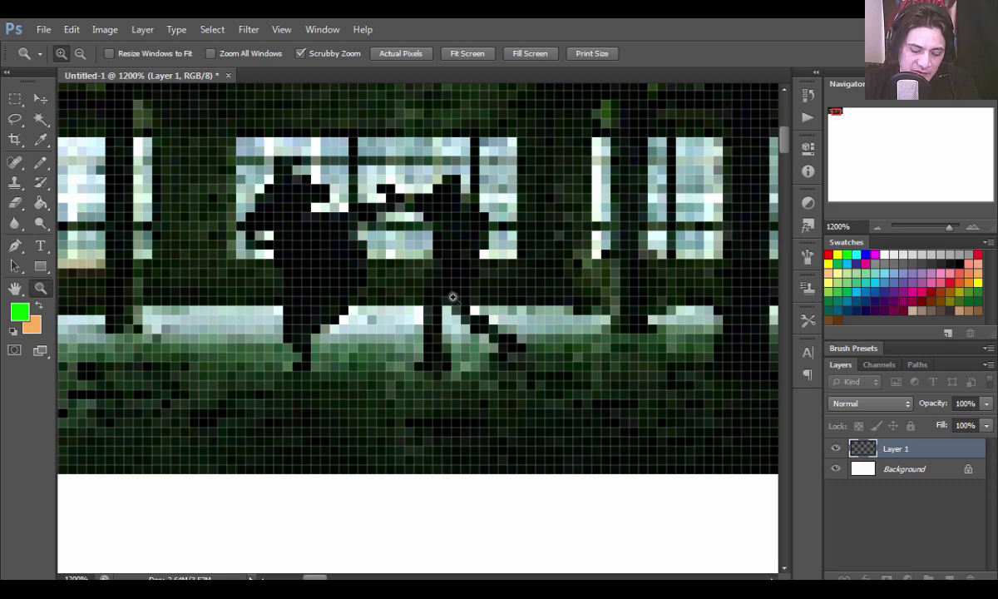
alt+click(452, 295)
alt+click(463, 303)
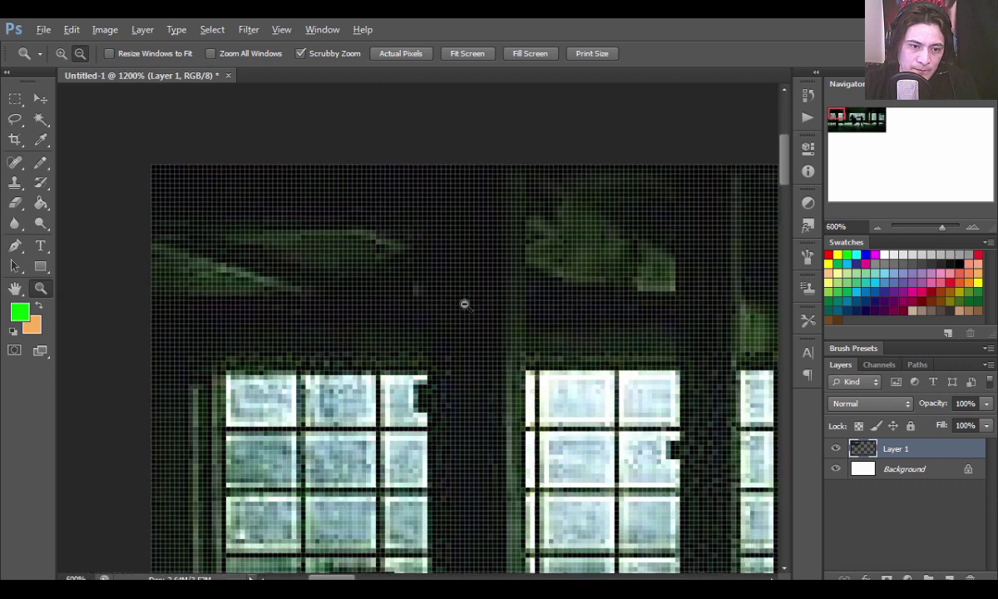
alt+click(464, 305)
alt+click(499, 352)
alt+click(520, 380)
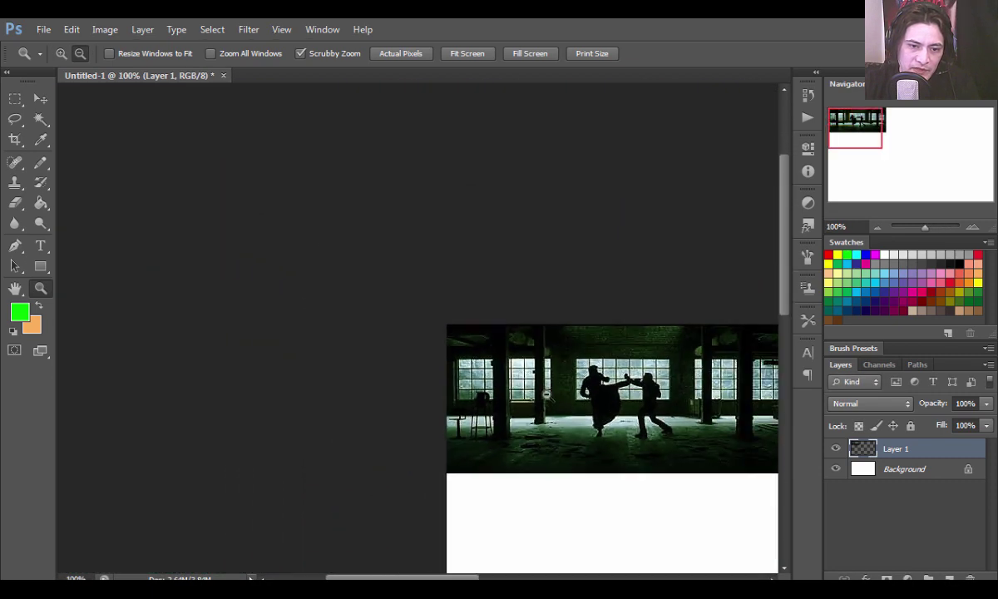
drag(577, 408, 402, 360)
- Shrink the still to about 18 percent and zoom in close on its pixels
key(ctrl+t)
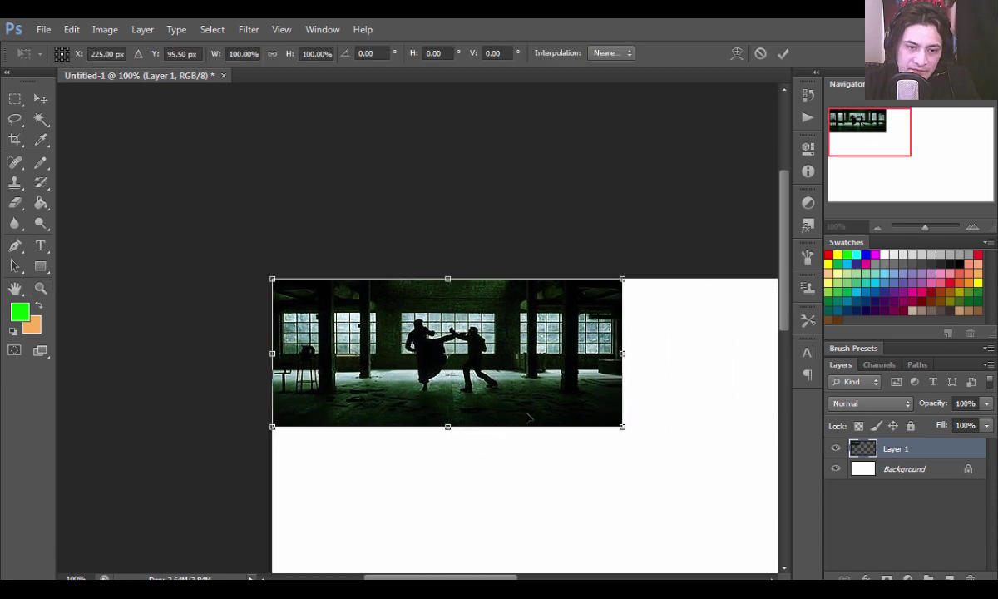
drag(623, 426, 335, 312)
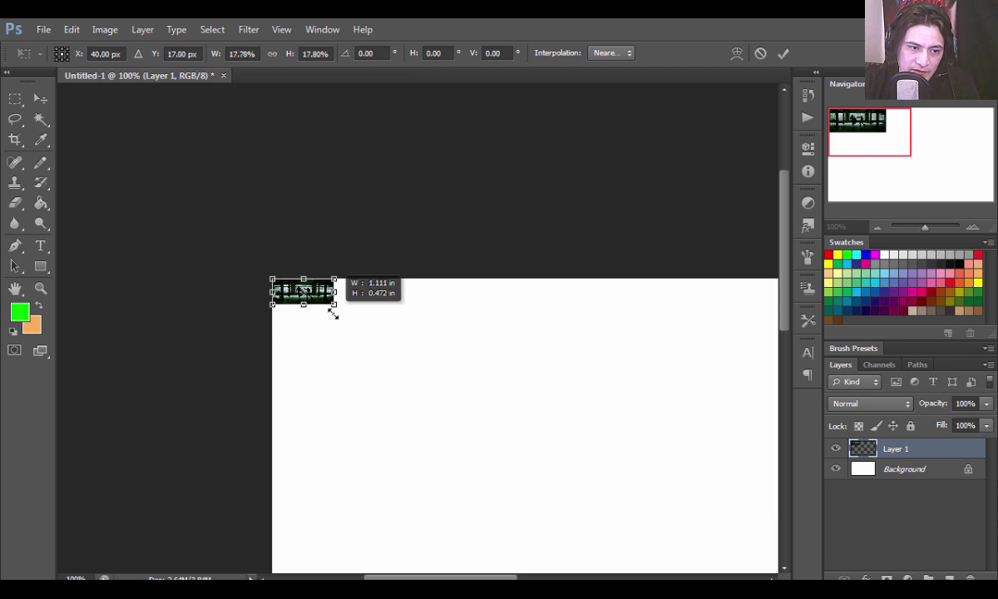
key(Return)
key(z)
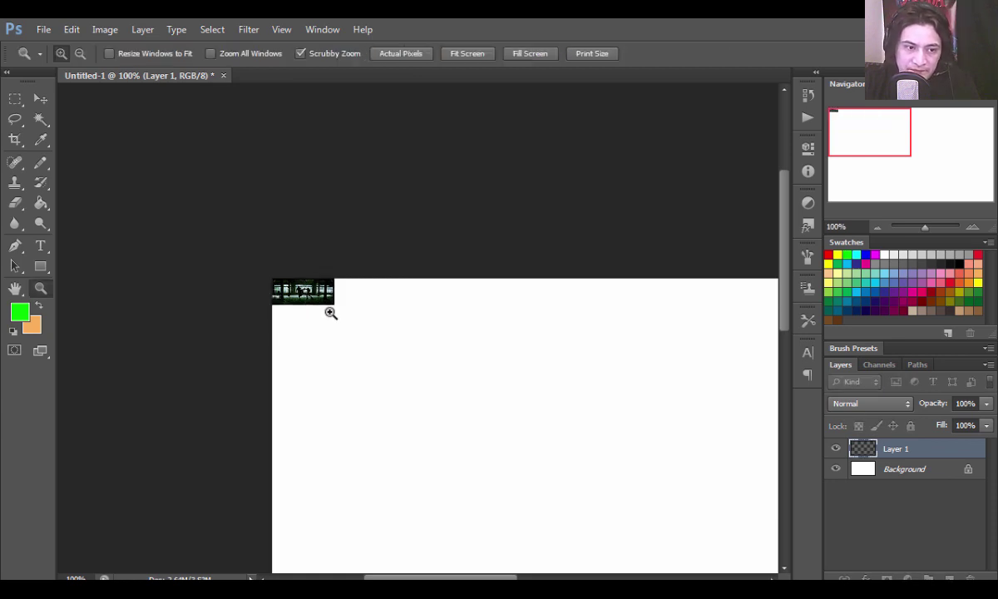
click(329, 312)
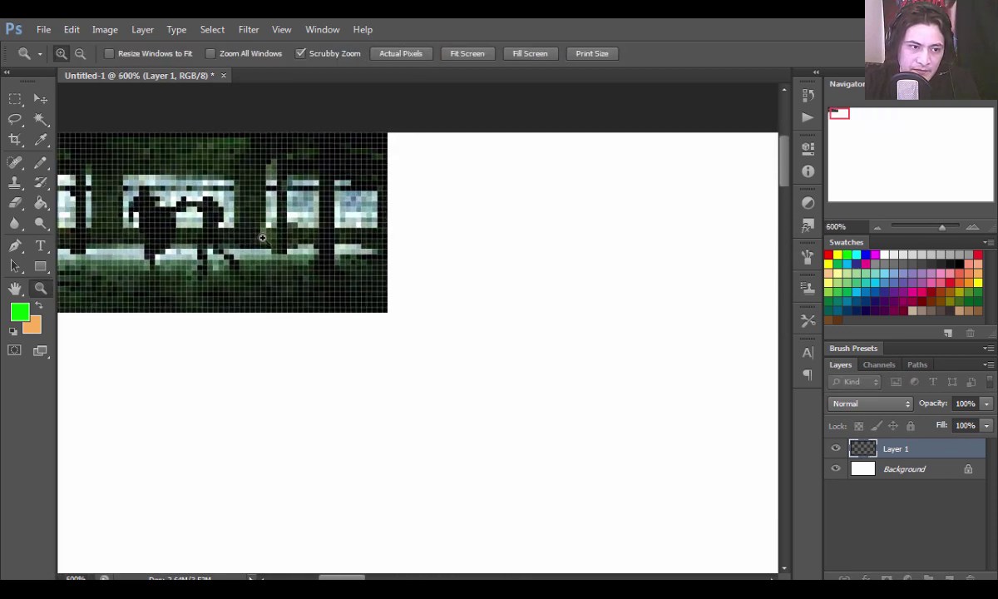
mouse_move(262, 239)
mouse_down()
mouse_move(436, 275)
mouse_move(471, 326)
mouse_up()
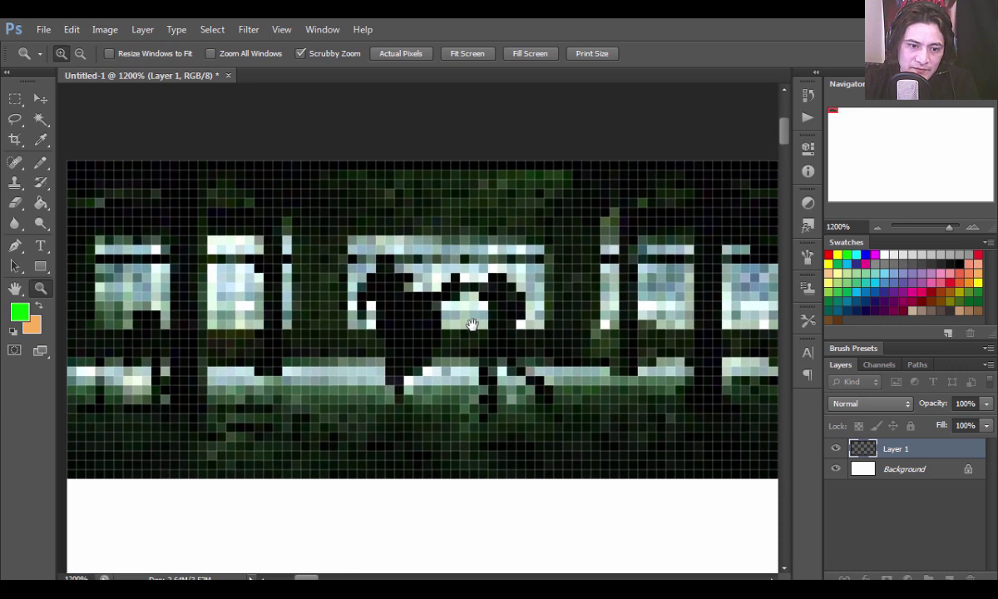
- Sample black and the floor's pale teal with a 1px Pencil ready, zoomed on the legs
key(i)
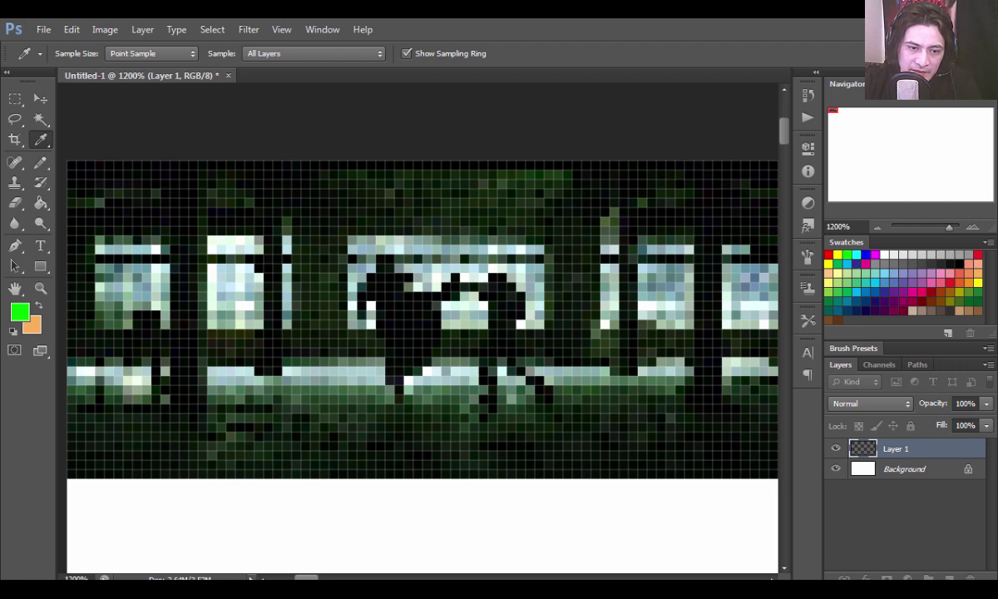
click(473, 301)
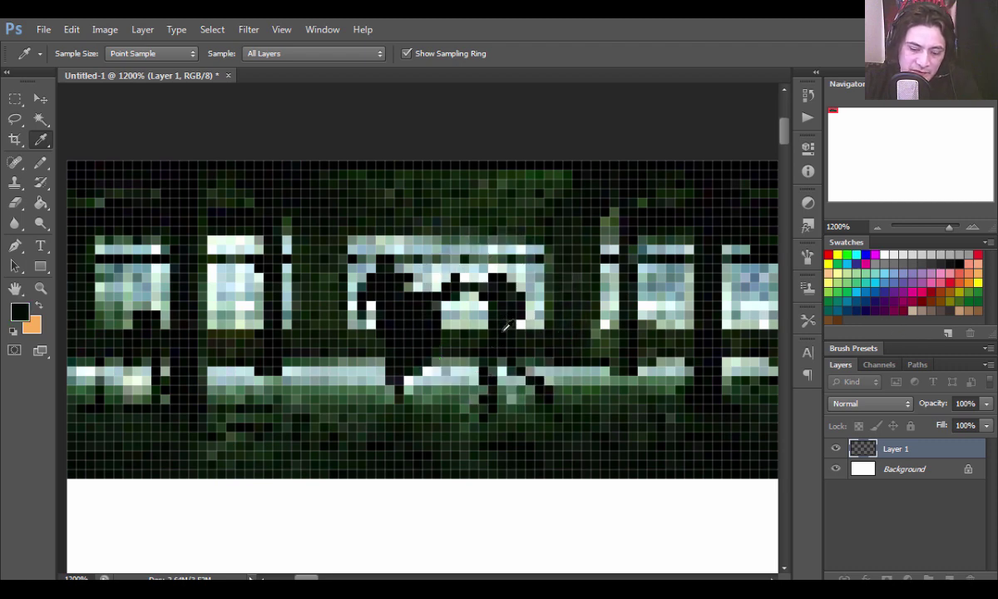
key(b)
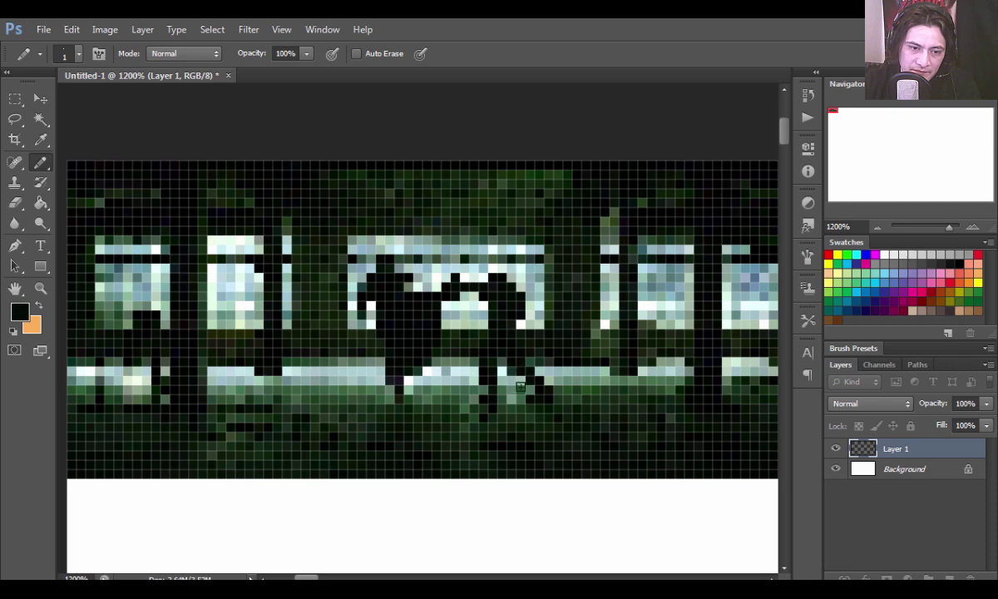
key(z)
click(494, 385)
drag(448, 361, 531, 406)
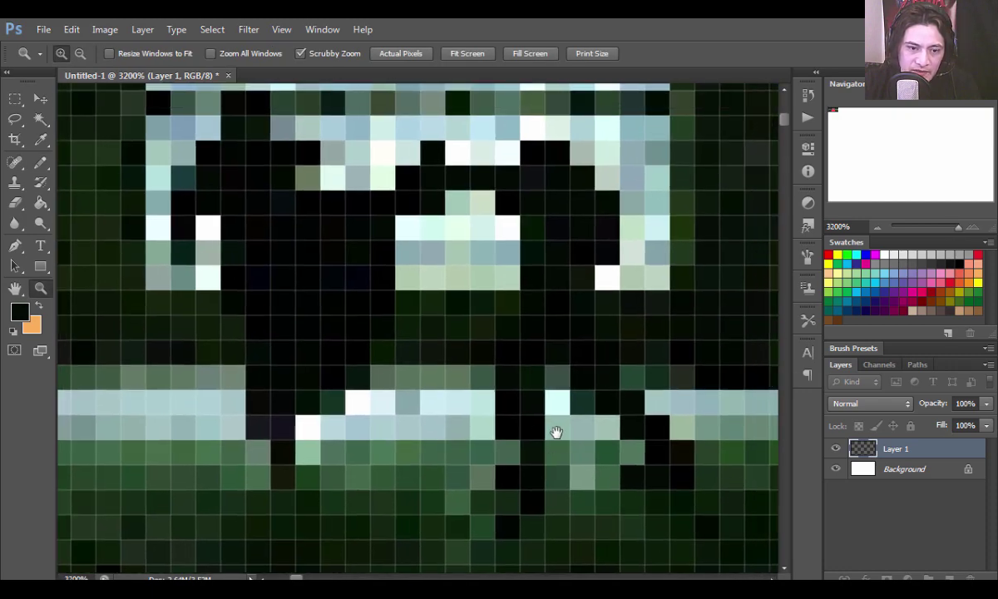
key(i)
click(488, 424)
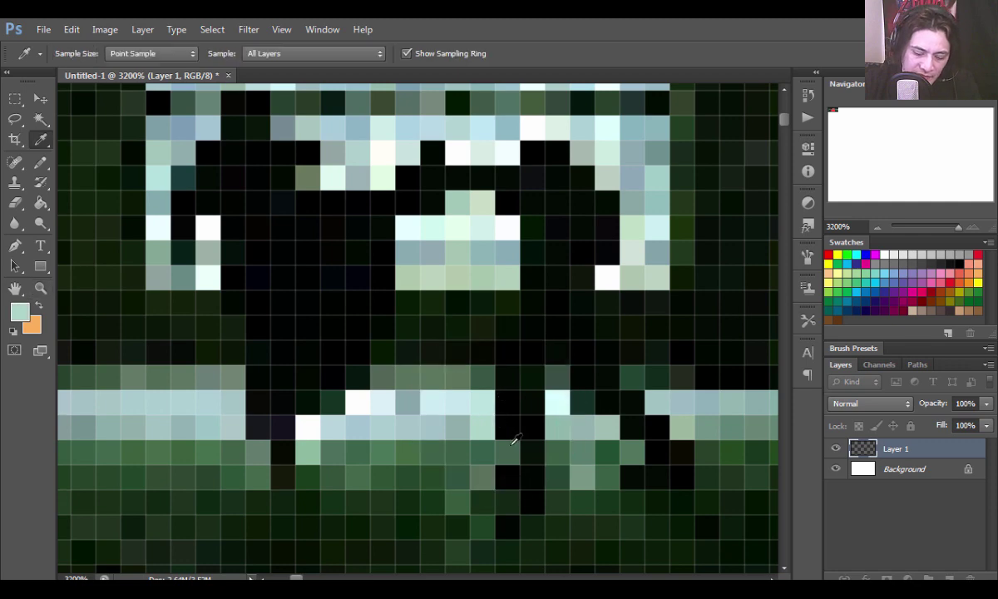
key(b)
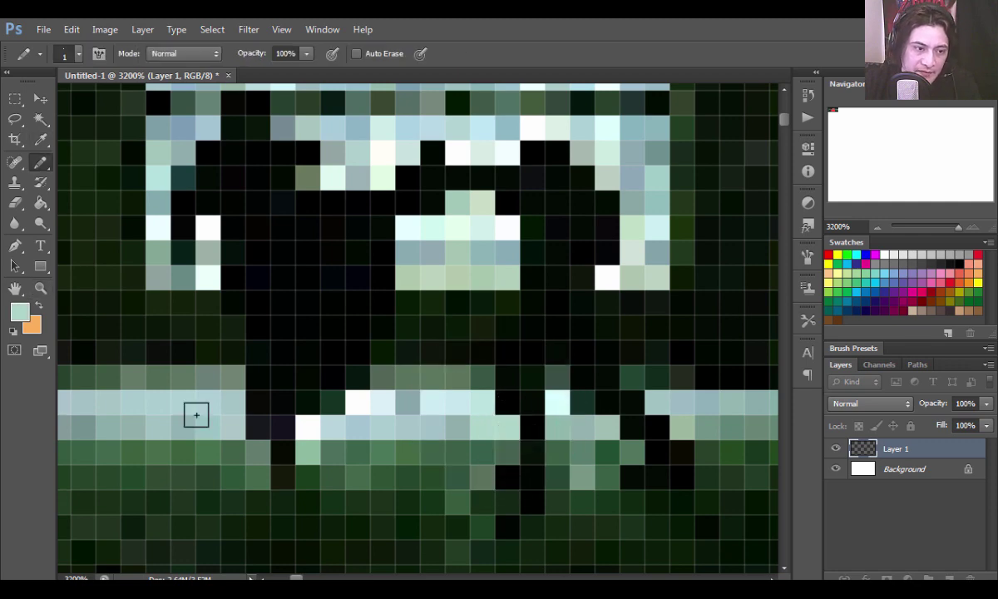
click(40, 288)
alt+click(381, 361)
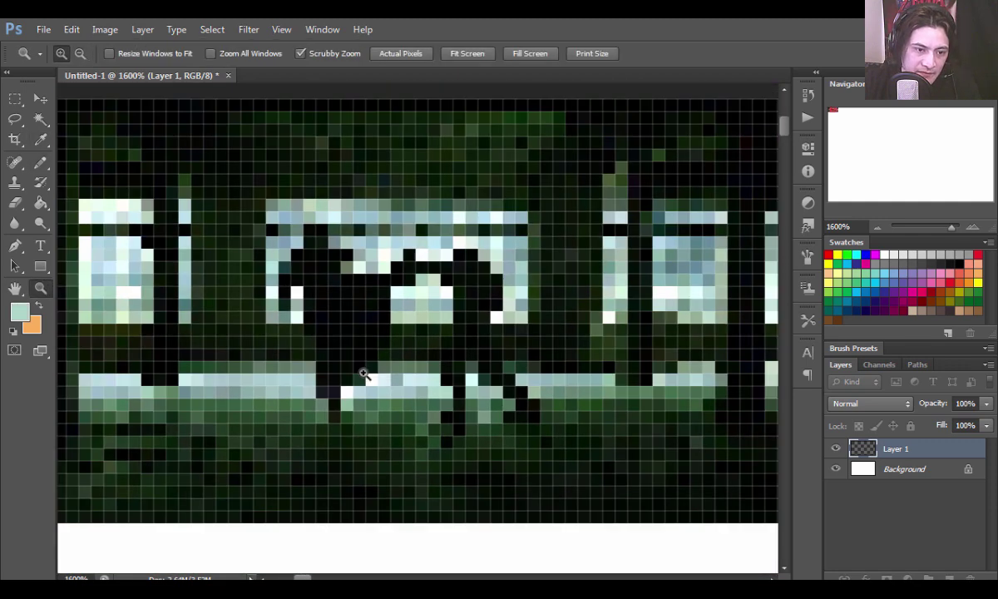
click(360, 374)
- Repaint stray floor and arm pixels around the fighters black
key(i)
click(333, 339)
key(b)
click(356, 386)
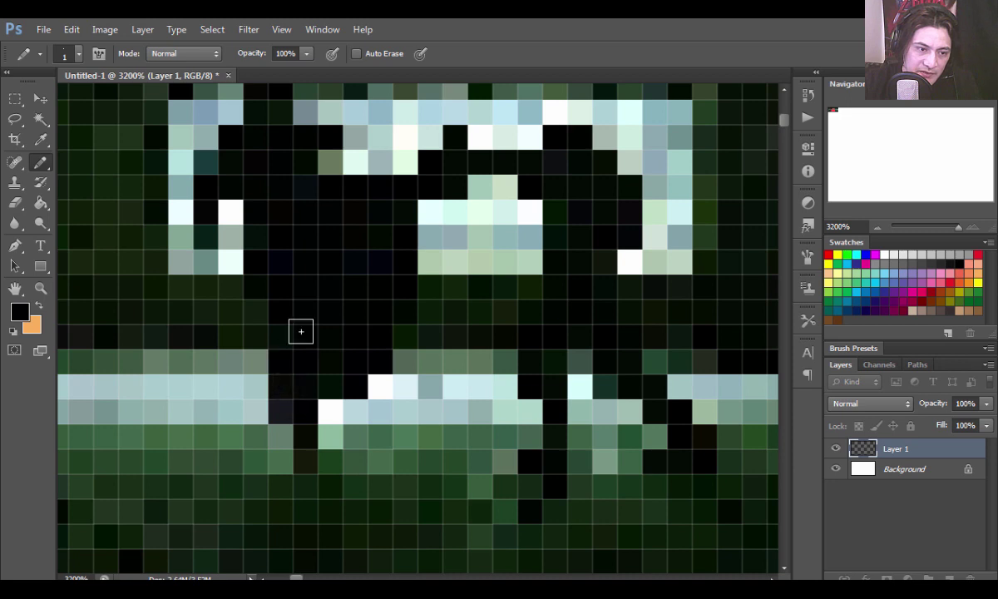
click(283, 388)
click(305, 450)
click(40, 288)
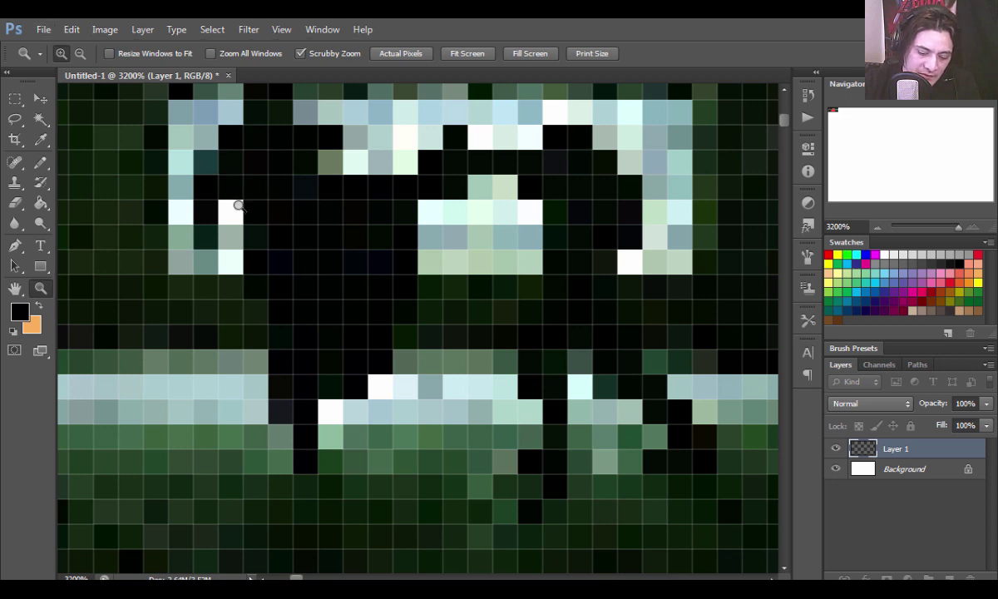
key(b)
click(207, 232)
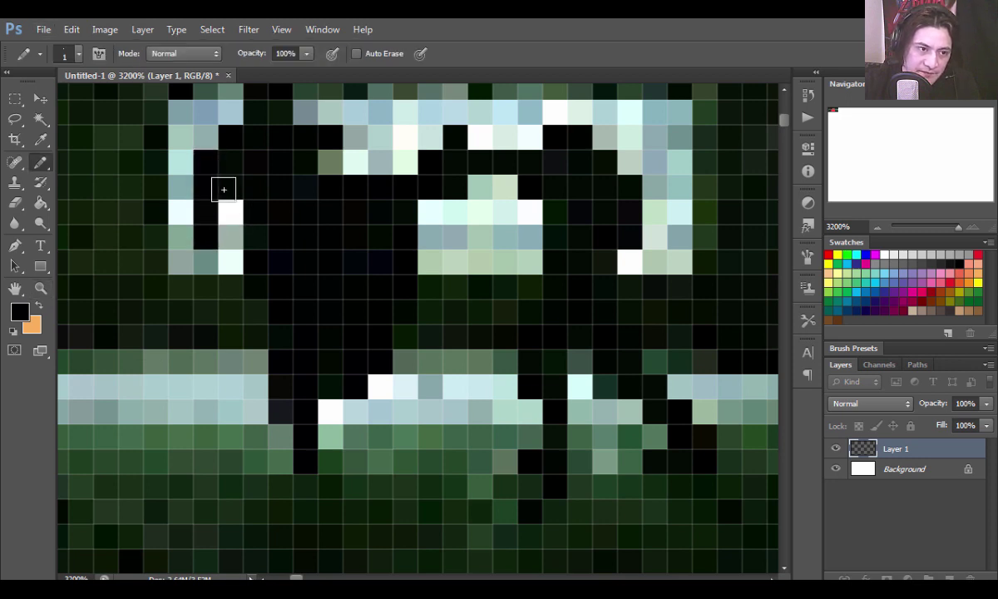
drag(419, 219, 418, 311)
click(341, 230)
- Sample the floor's dark green and repaint two black floor pixels below the feet with it
click(40, 288)
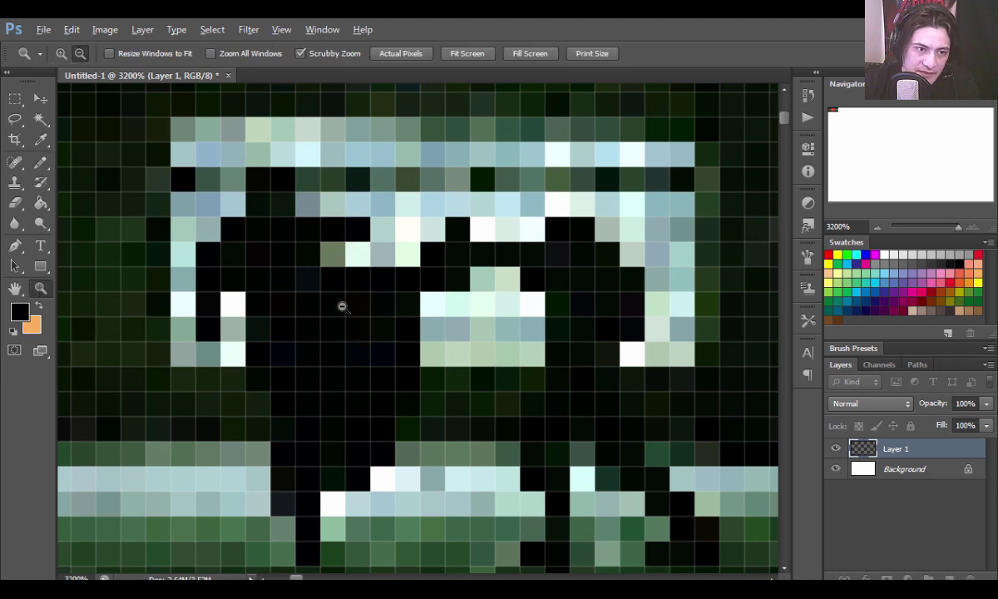
alt+click(356, 305)
alt+click(378, 322)
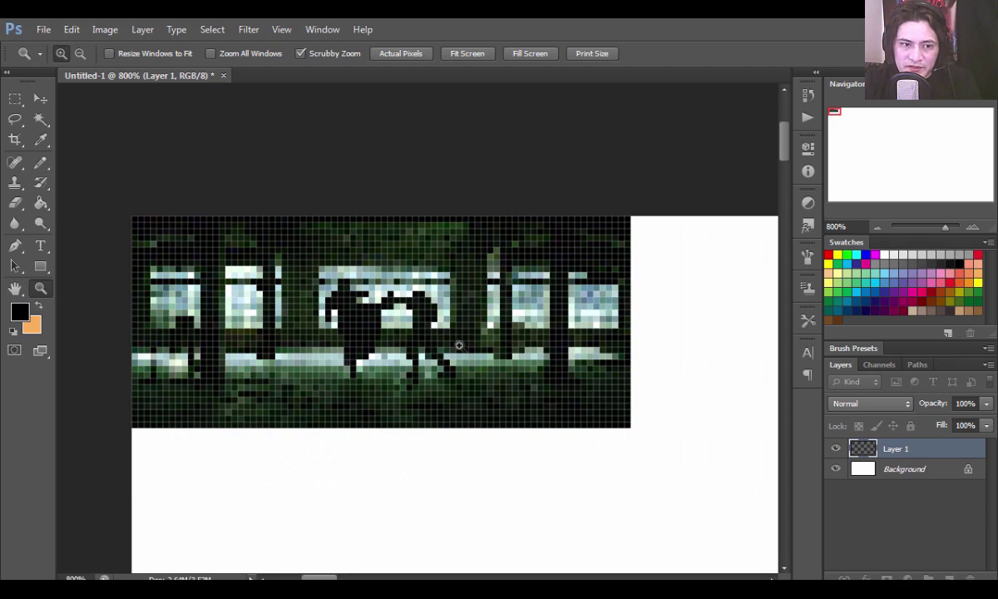
drag(398, 310, 423, 331)
click(423, 331)
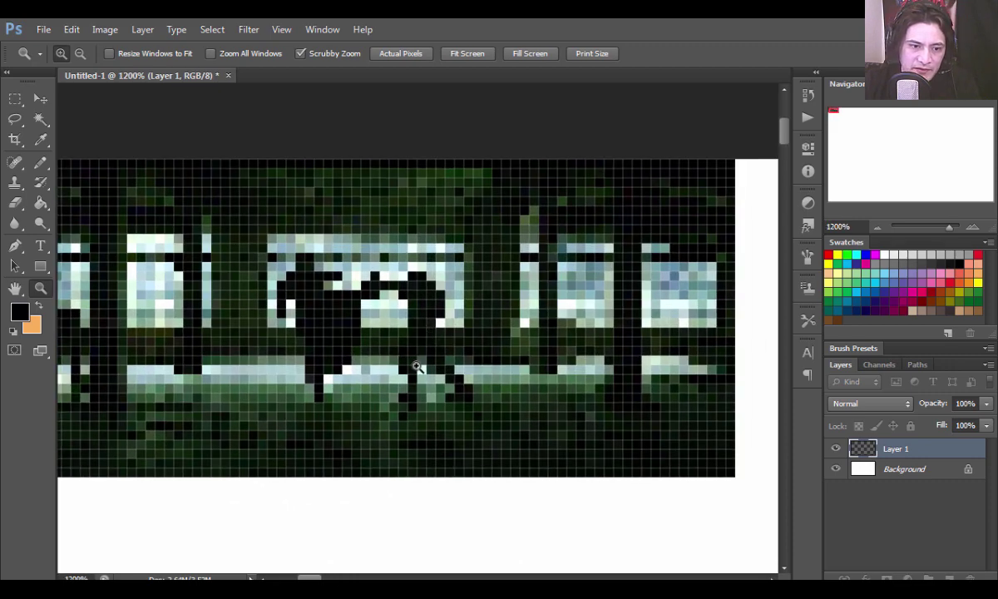
click(418, 414)
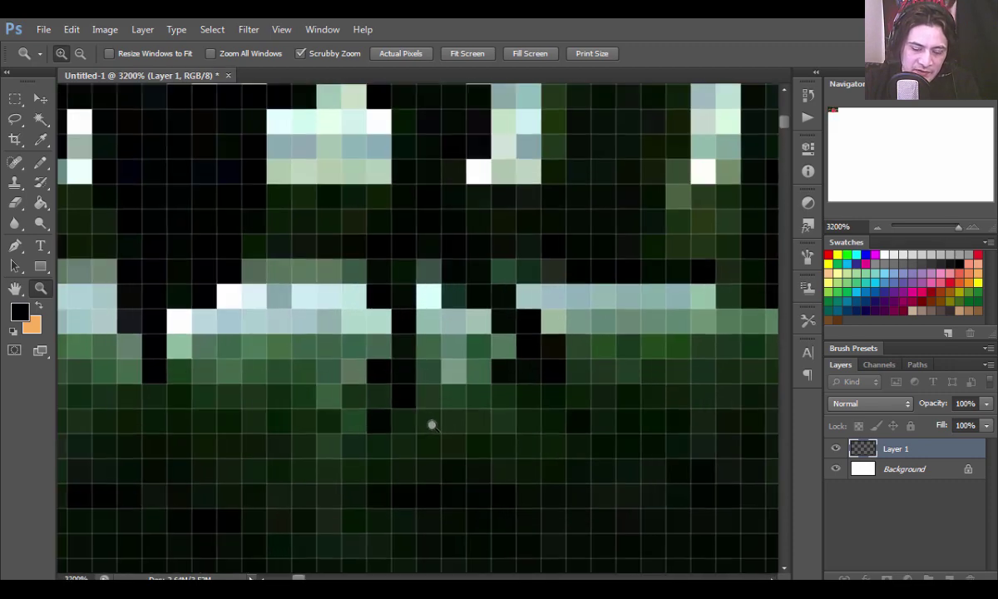
key(i)
click(444, 405)
key(b)
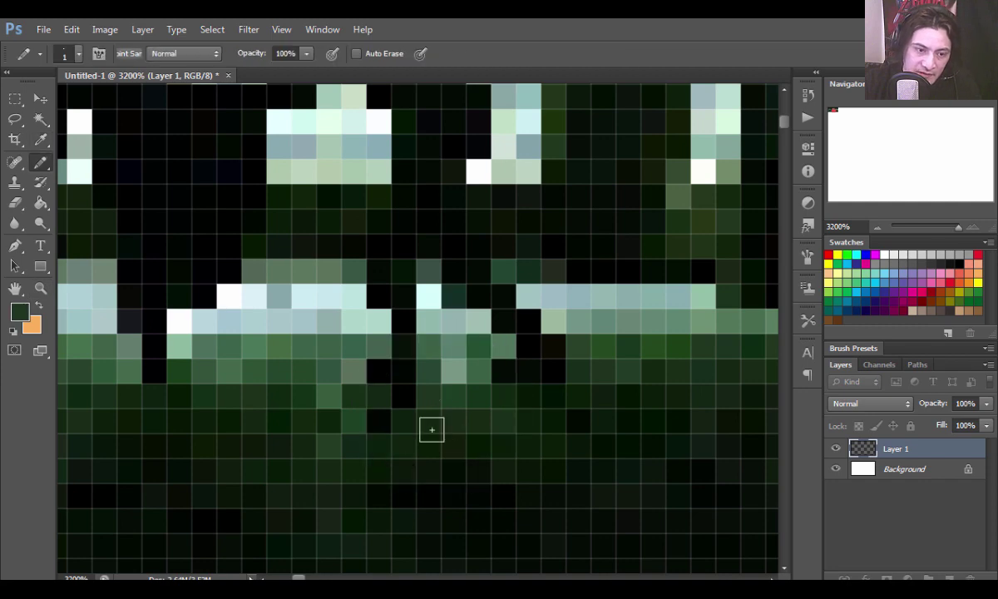
drag(403, 396, 378, 418)
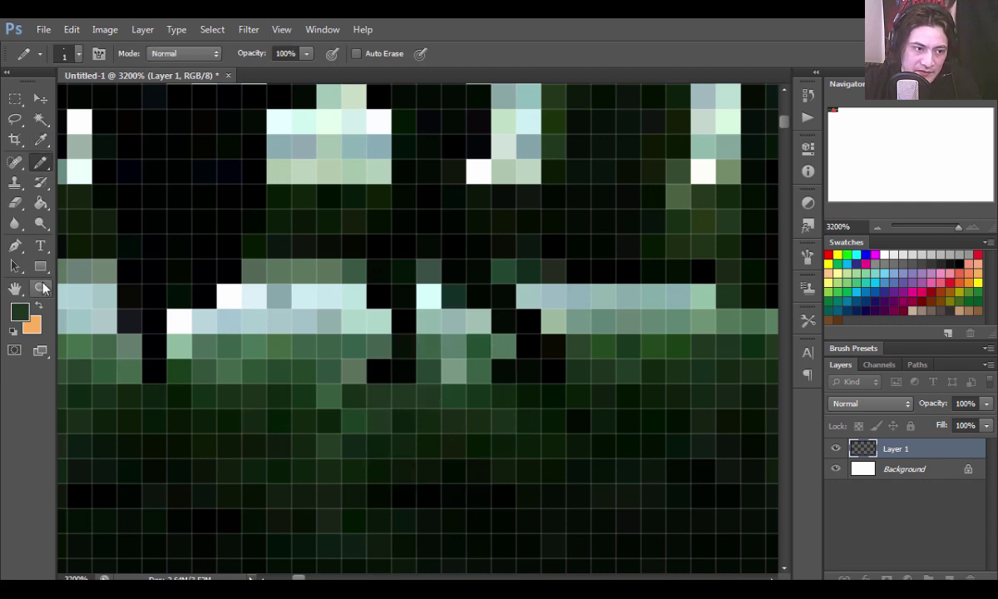
- Zoom back out to actual size with the whole canvas in view
click(41, 288)
alt+click(468, 396)
alt+click(468, 397)
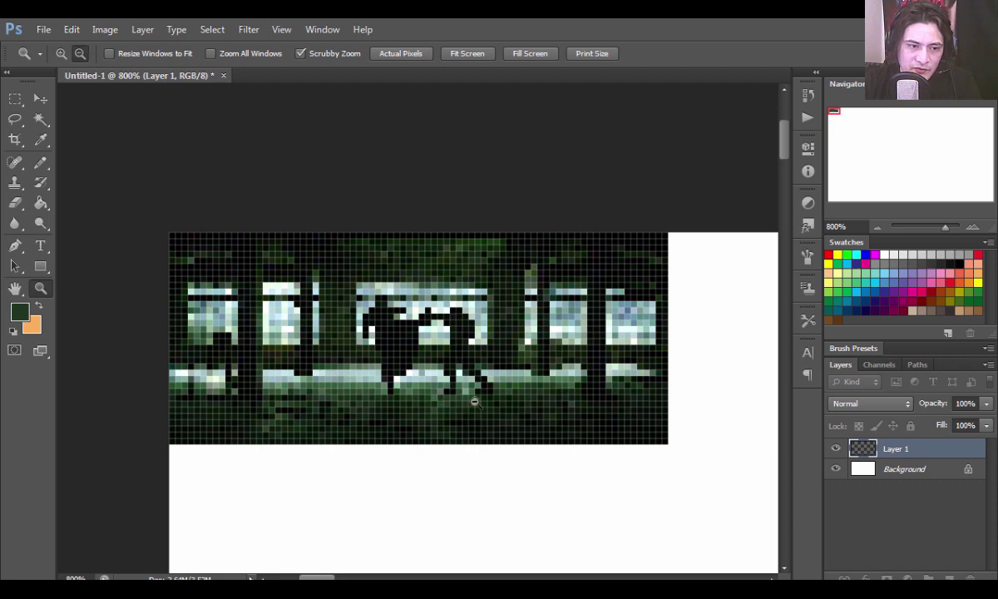
alt+click(441, 391)
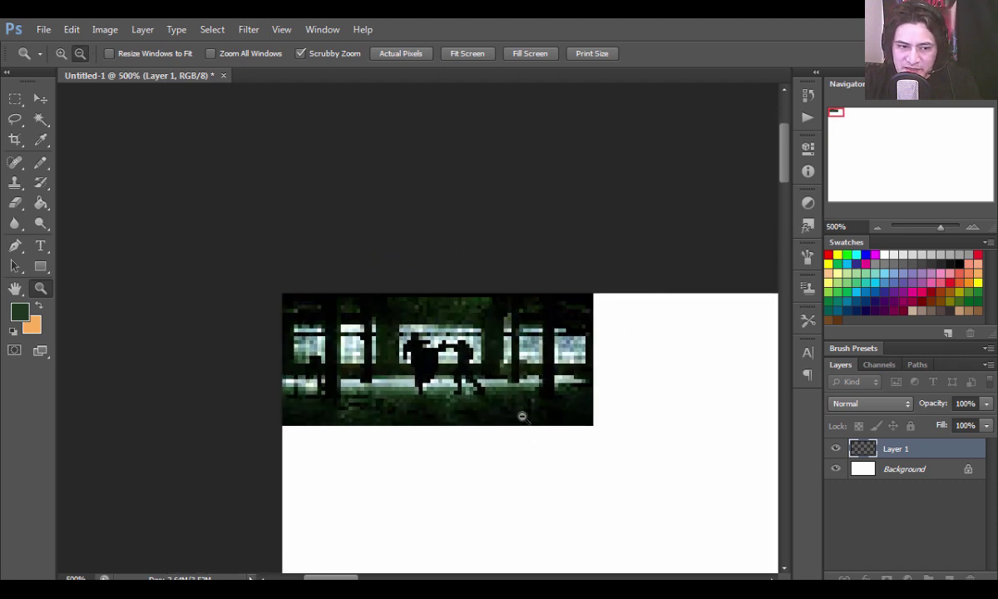
alt+click(521, 414)
drag(615, 497, 220, 228)
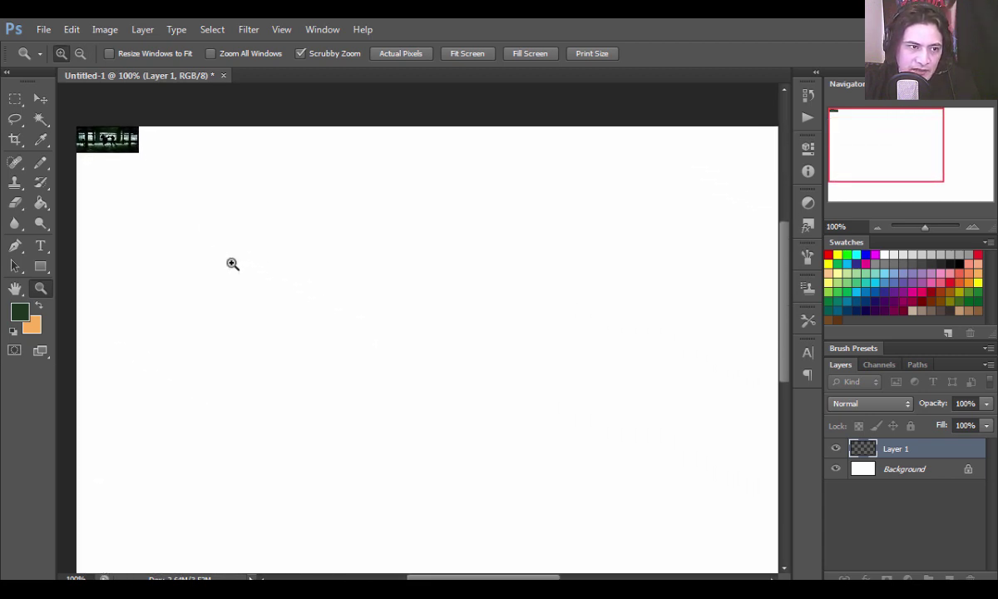
- Scale the tiny still up with Nearest Neighbor resampling to span the full canvas width
key(ctrl+t)
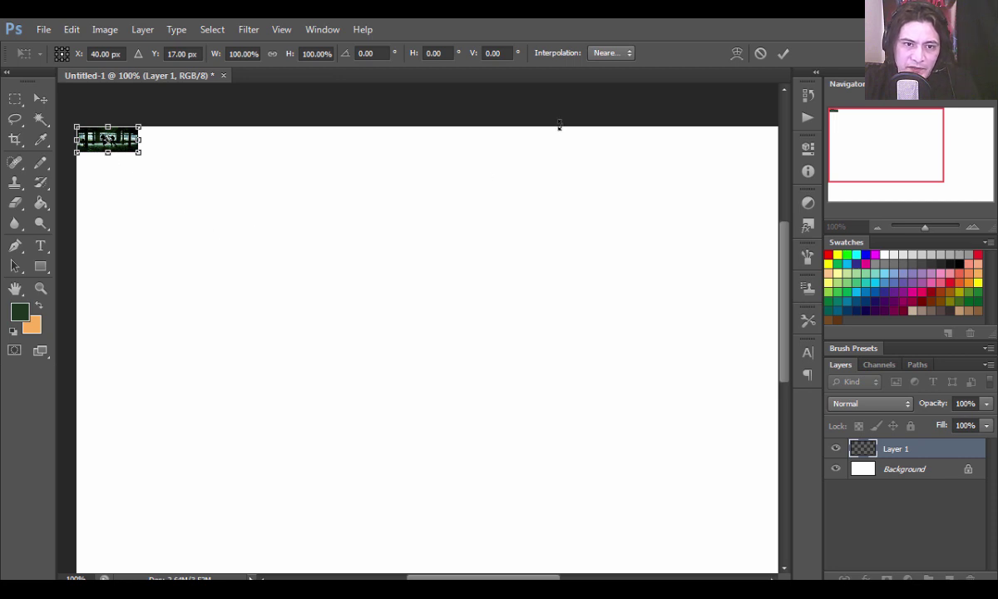
click(606, 53)
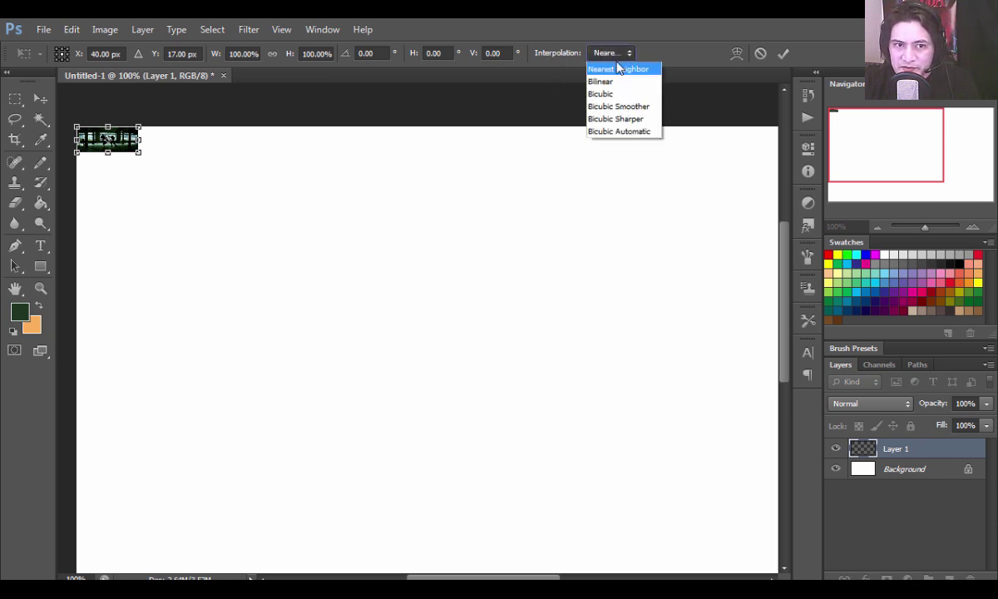
click(631, 69)
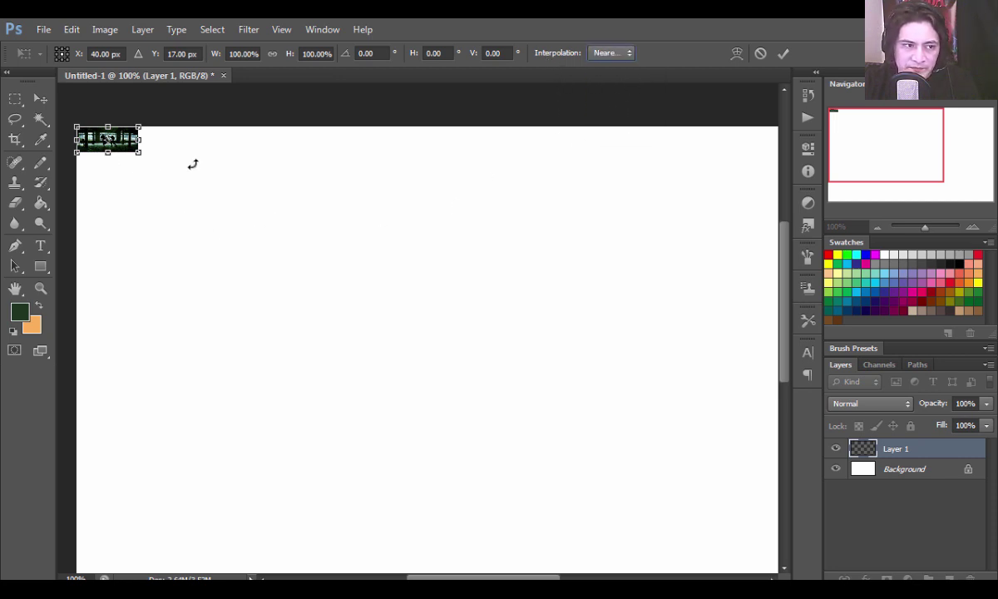
drag(143, 157, 647, 525)
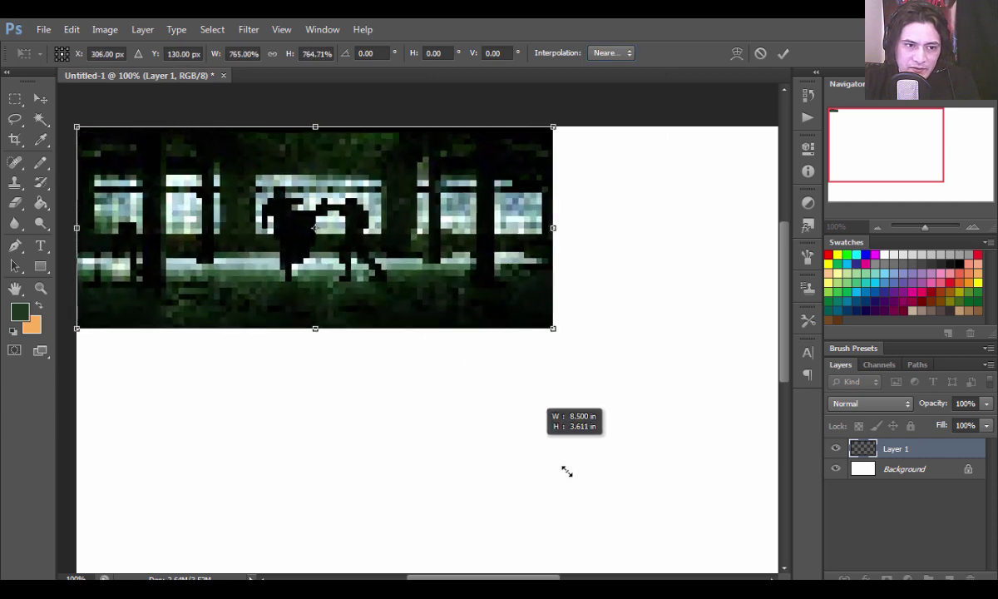
scroll(860, 211, down, 3)
scroll(860, 211, down, 3)
drag(446, 327, 514, 375)
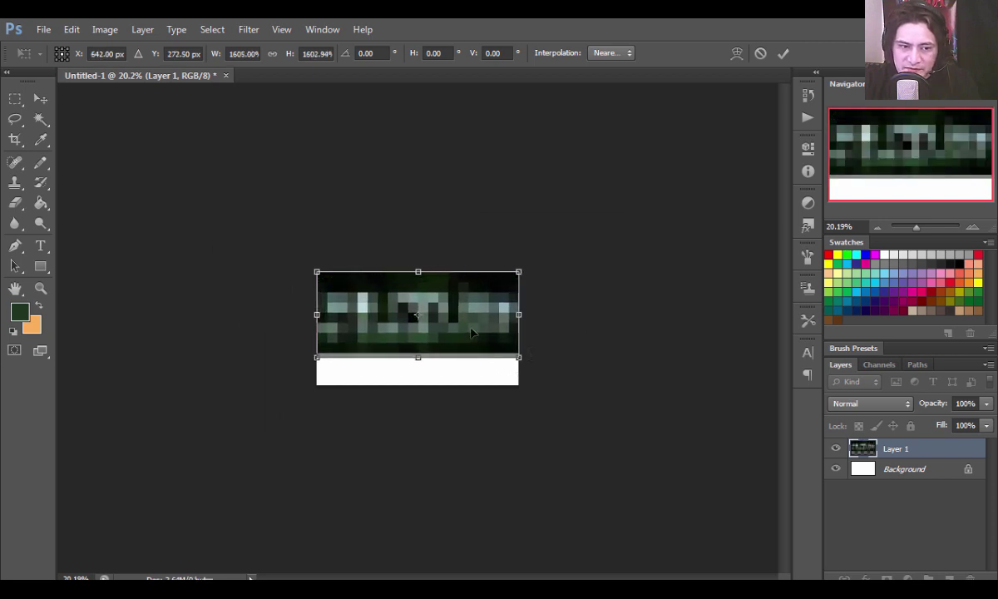
key(Return)
- Move the enlarged fight scene down to centre it vertically on the canvas
key(z)
drag(457, 332, 453, 332)
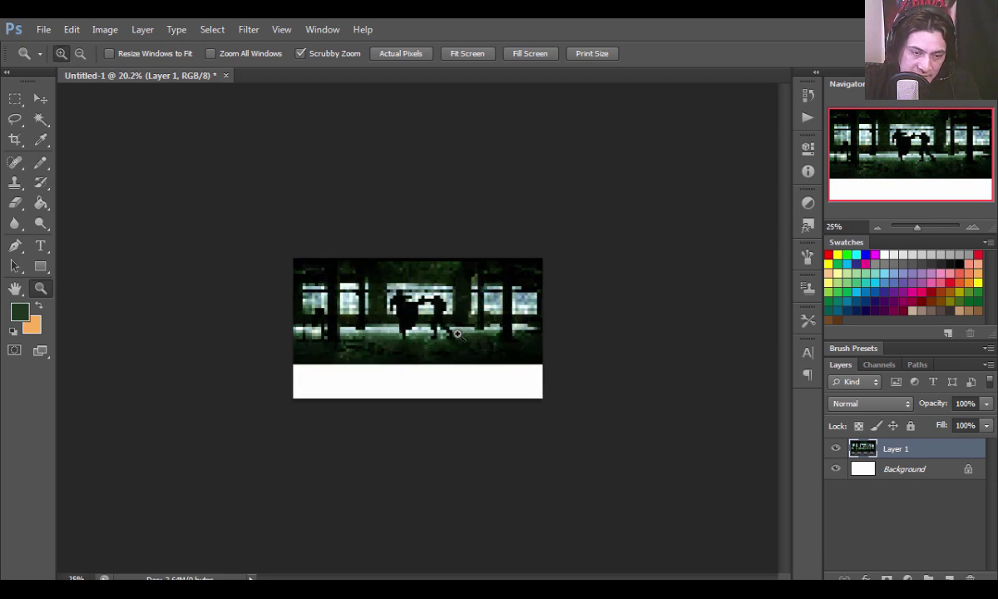
key(v)
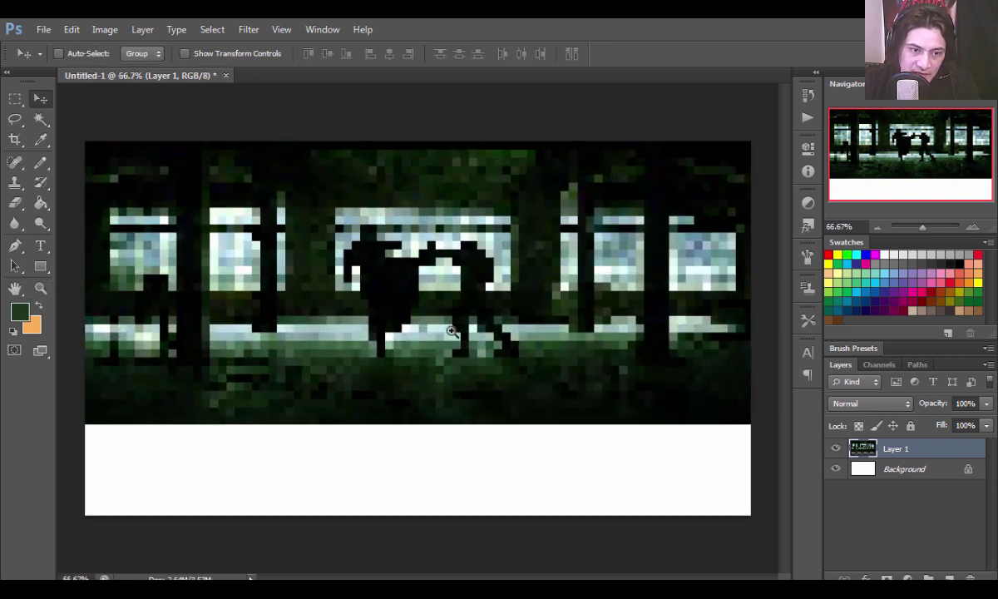
drag(432, 283, 454, 333)
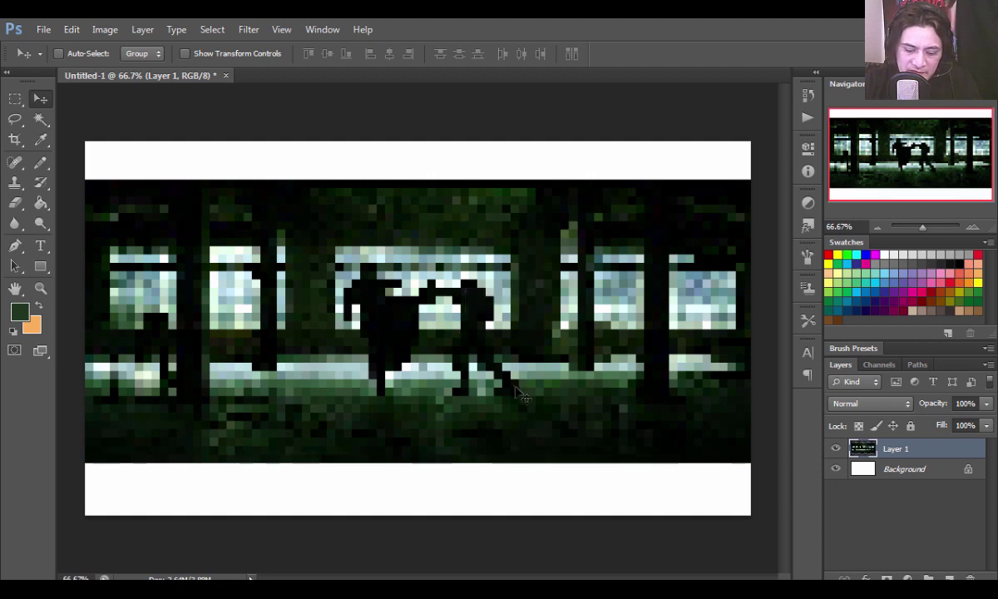
- Fill the Background layer with black sampled from the image, then reselect the fight-scene layer
key(i)
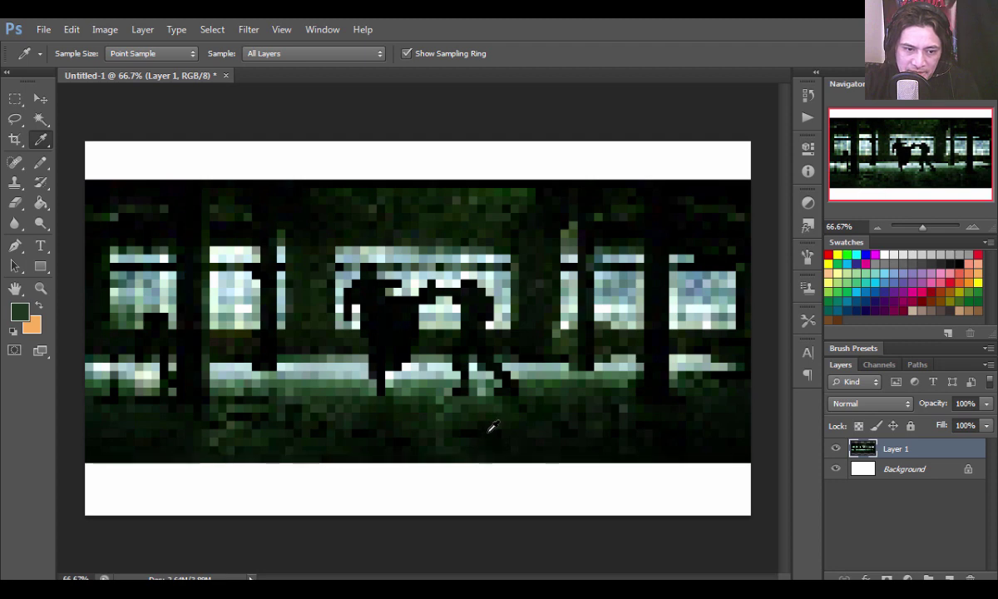
click(453, 404)
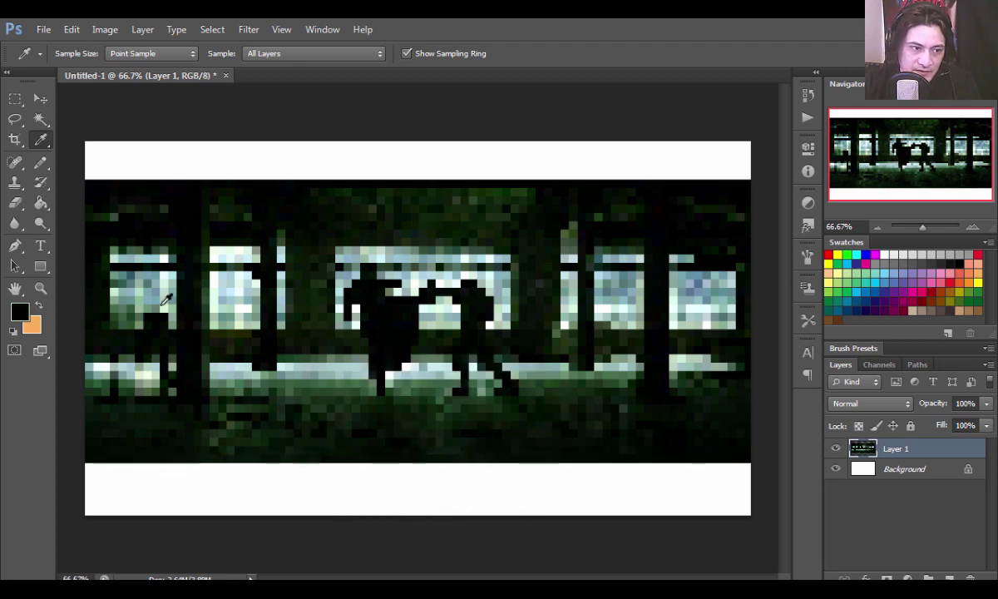
click(40, 202)
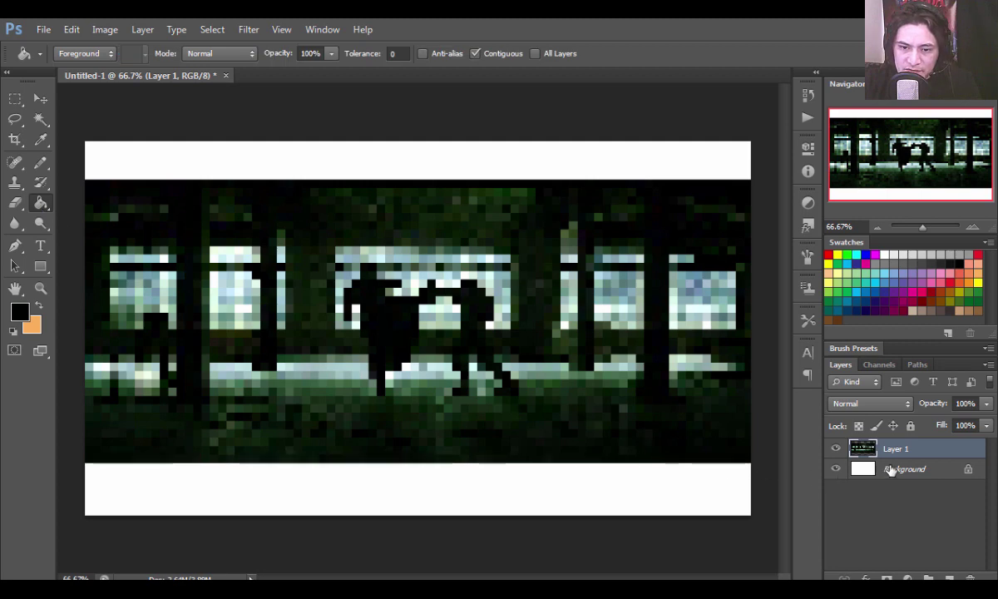
click(890, 470)
click(567, 470)
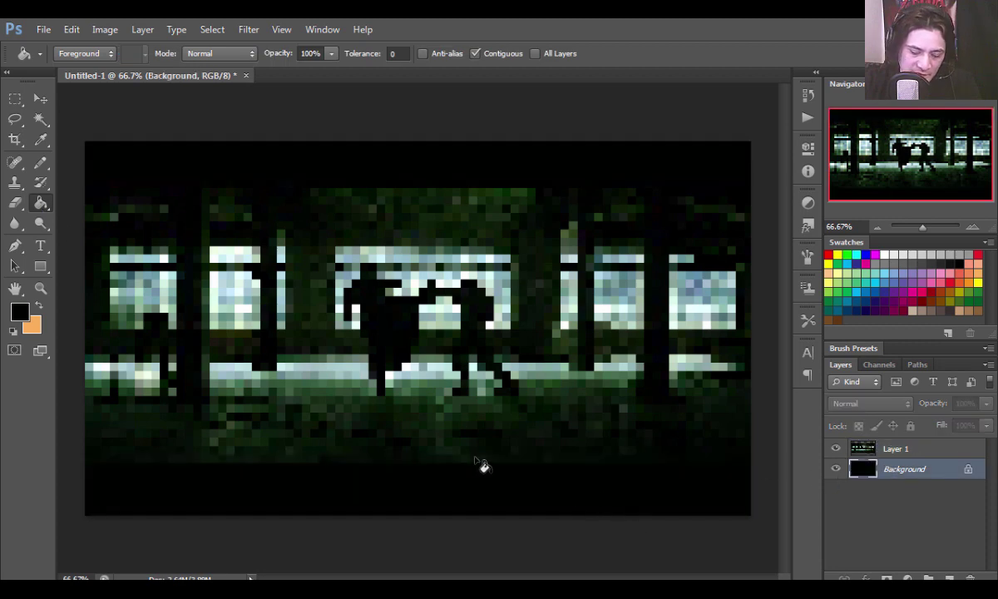
key(v)
right_click(436, 345)
click(474, 354)
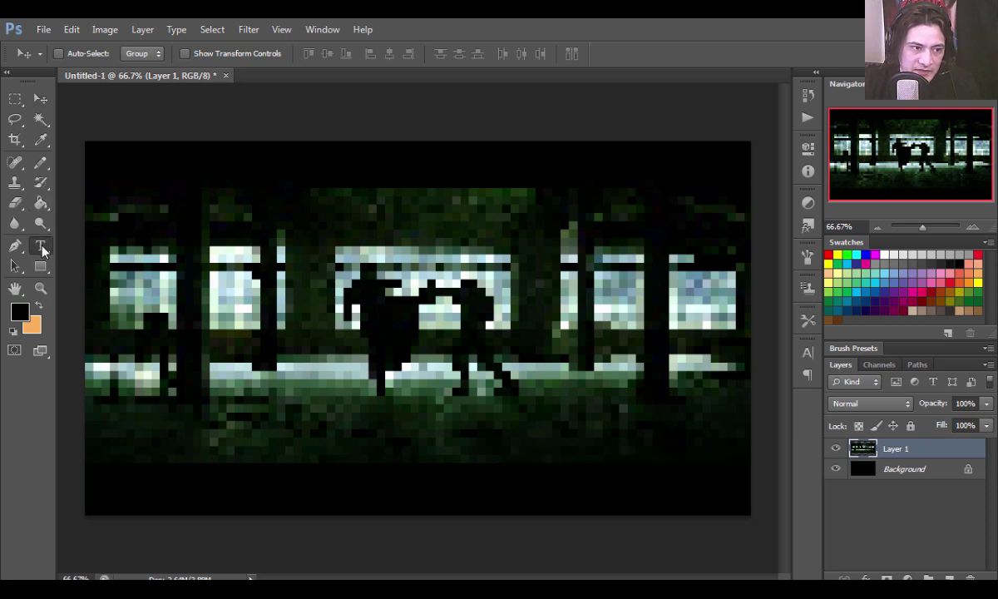
- Add bright-green 'LEMATRIX' title text just below the fighters
click(41, 246)
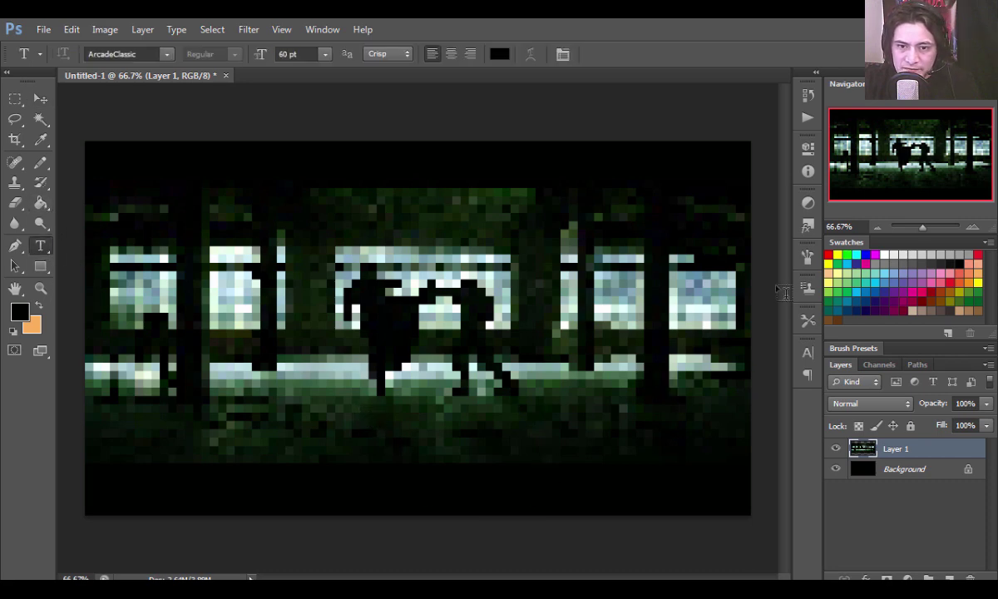
click(848, 253)
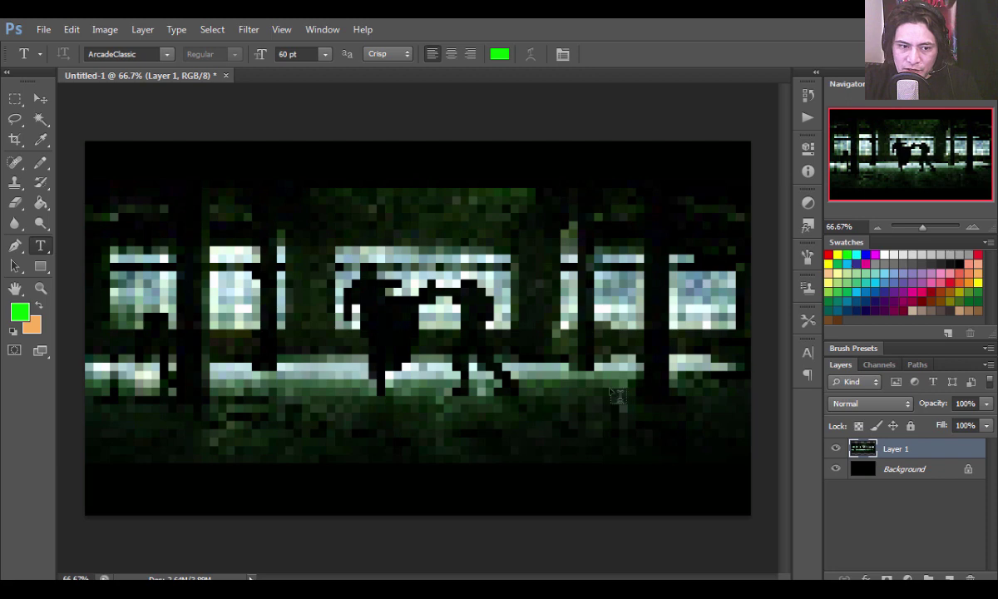
click(383, 412)
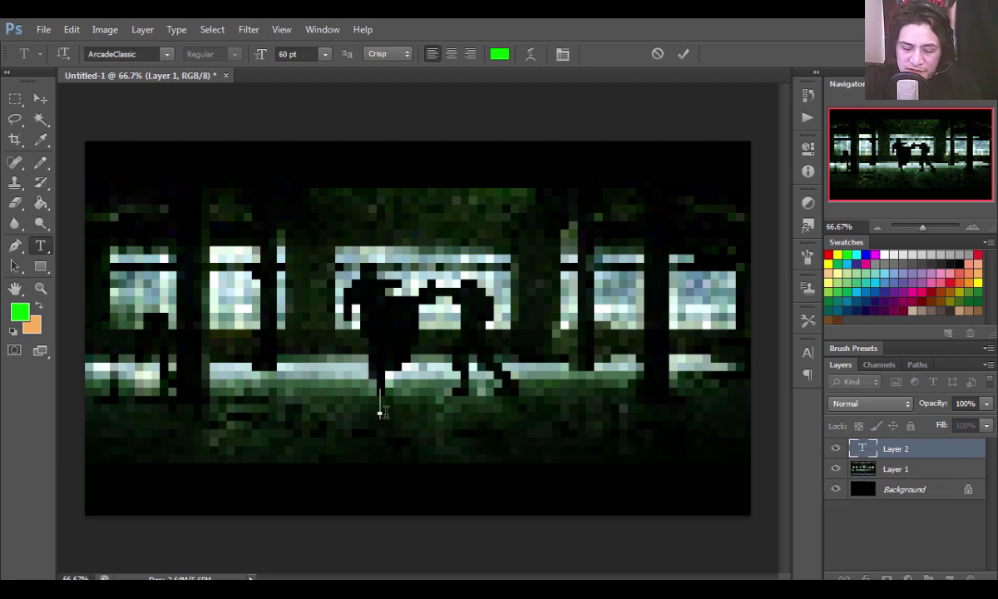
text(LEMA)
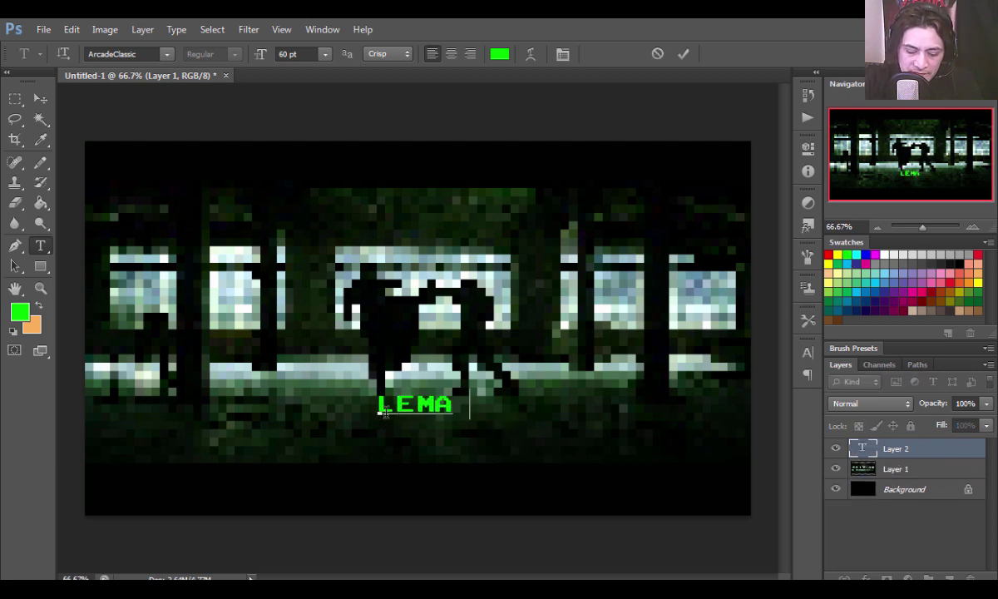
text(TRIX)
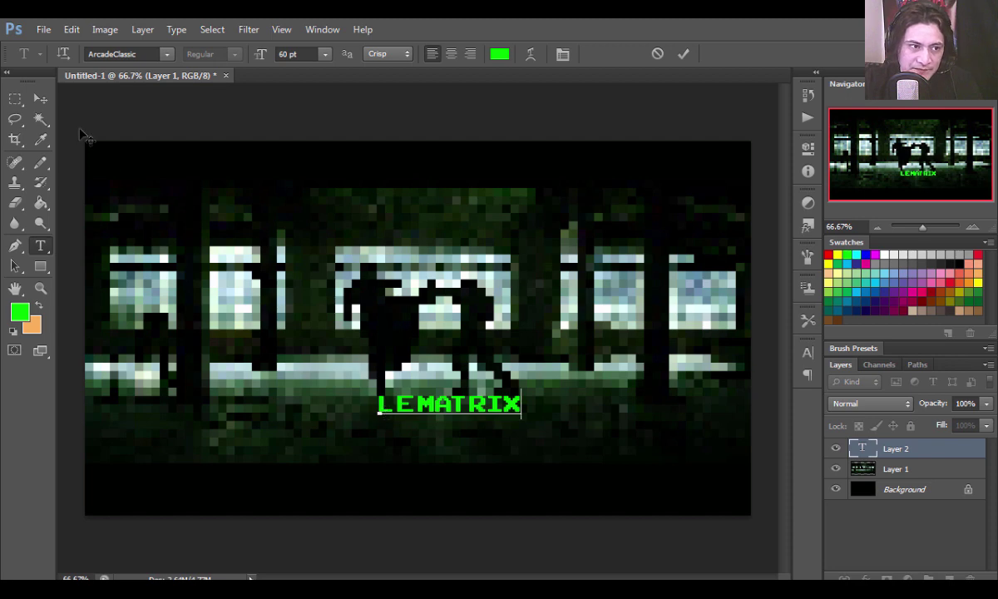
click(40, 98)
drag(425, 411, 370, 423)
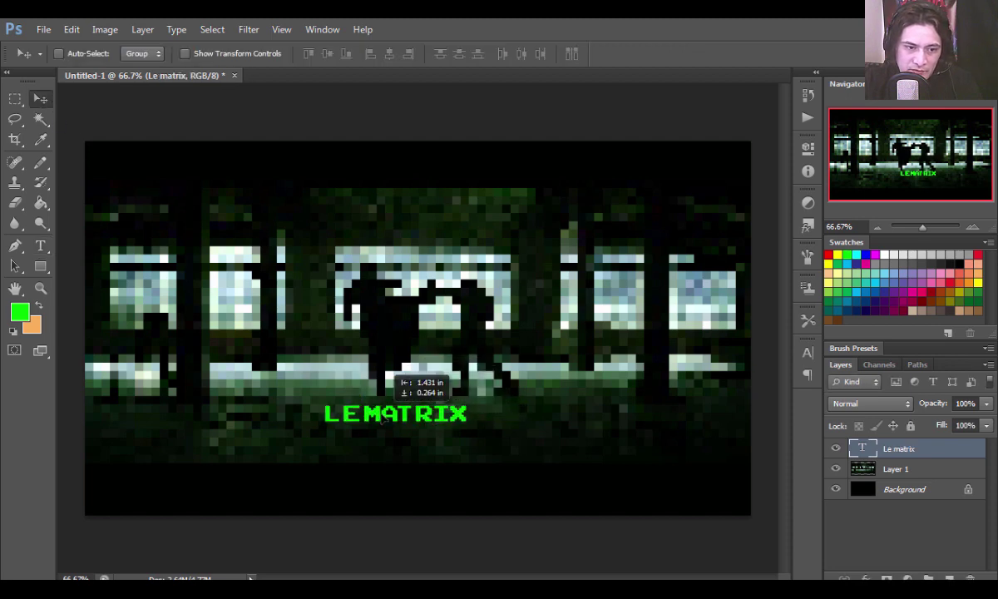
- Enlarge the title to about double size and centre it beneath the fighters
key(ctrl+t)
drag(470, 428, 601, 458)
drag(539, 437, 504, 438)
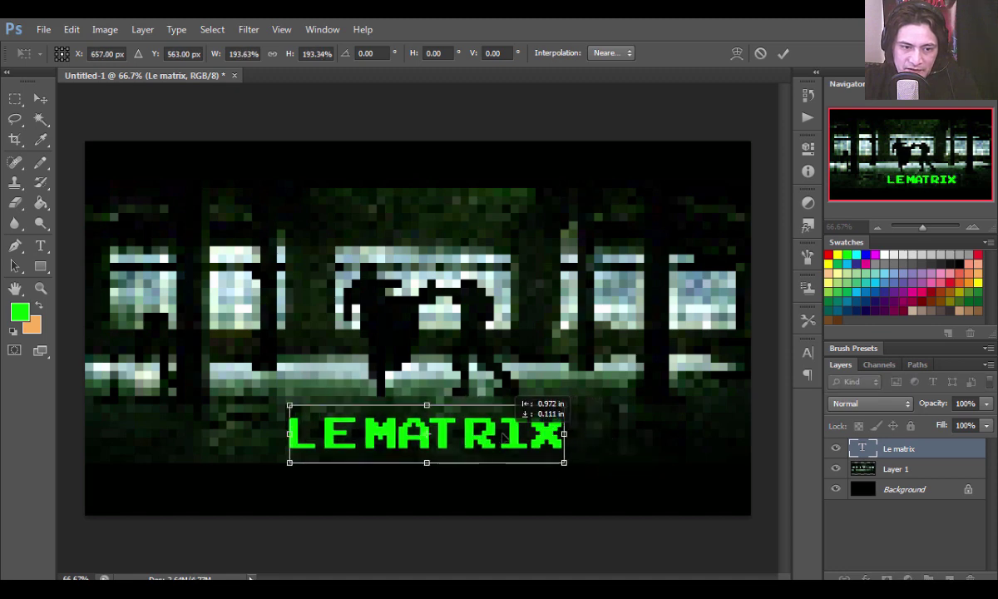
key(Return)
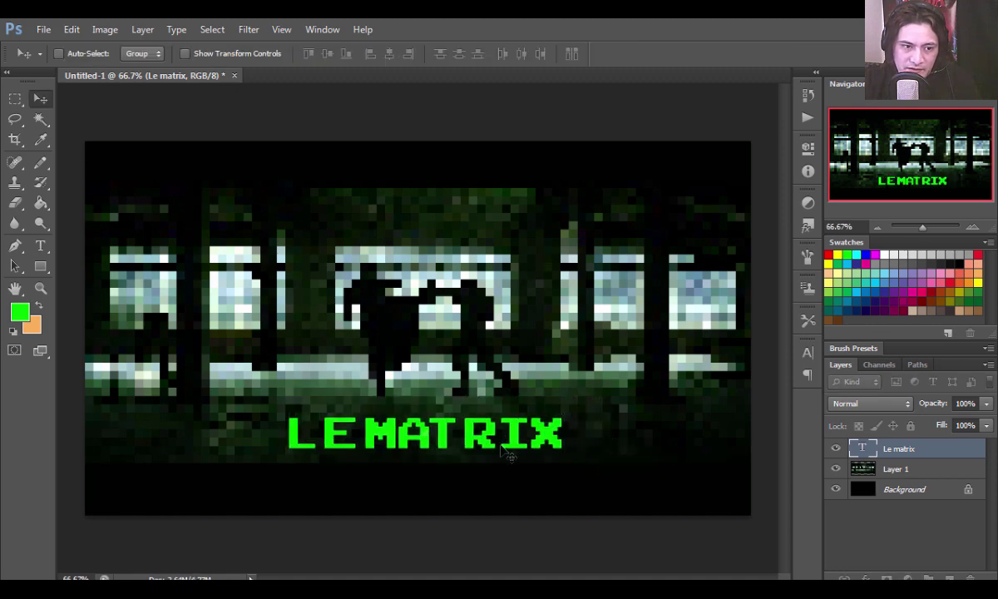
key(Right)
key(Right)
key(Right)
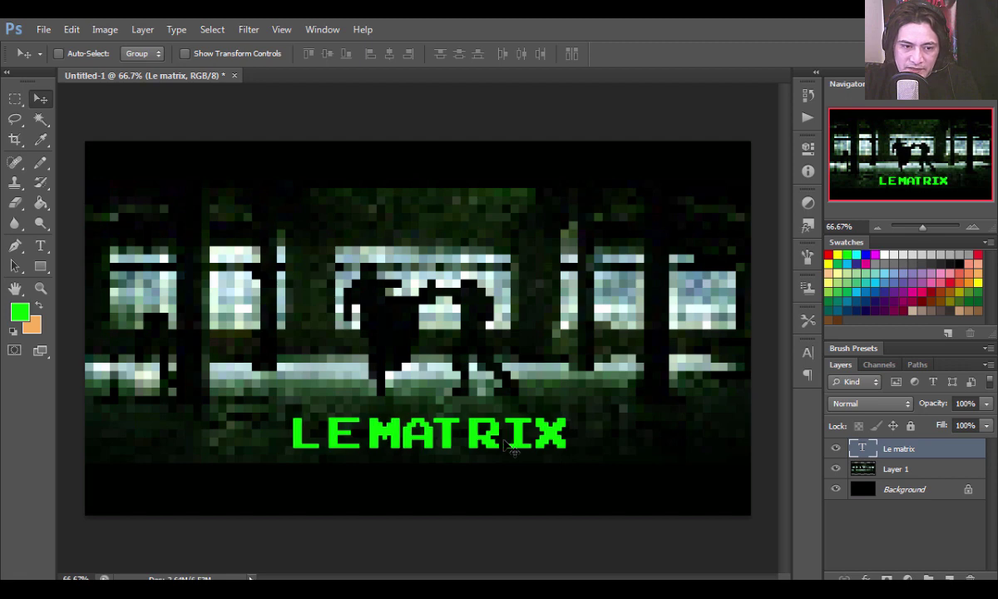
key(shift+Right)
key(shift+Right)
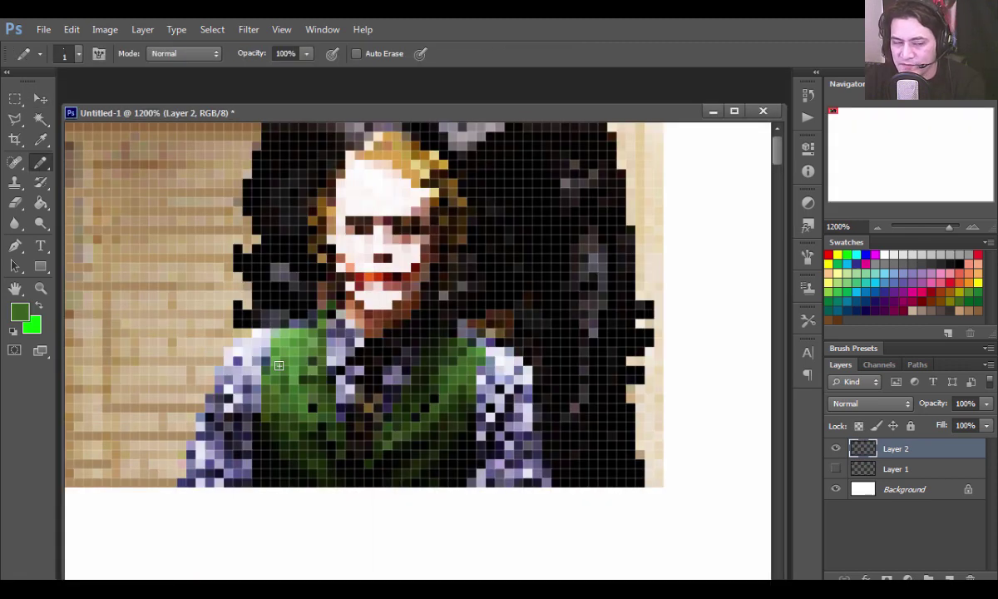
key(i)
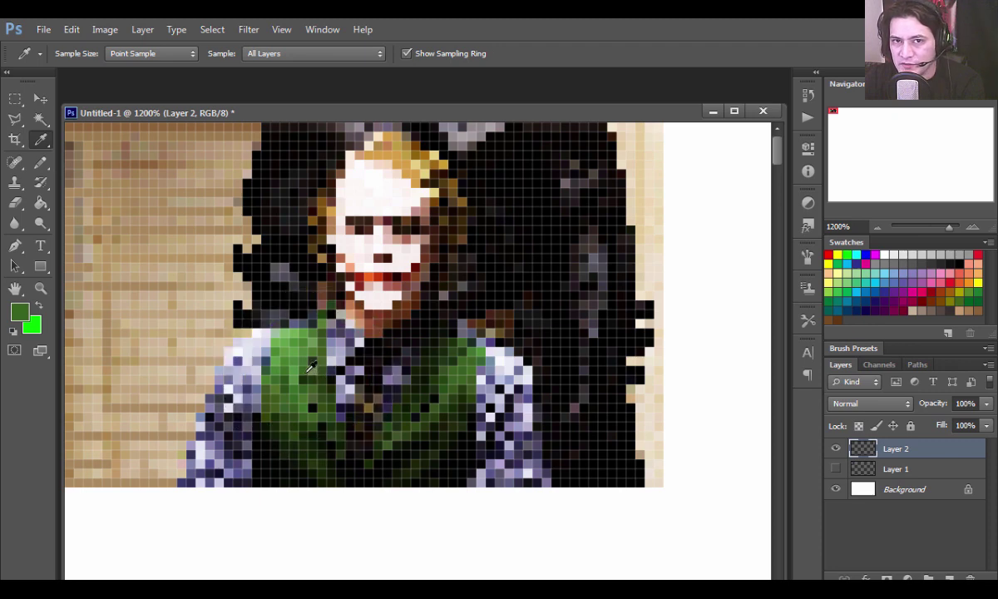
key(b)
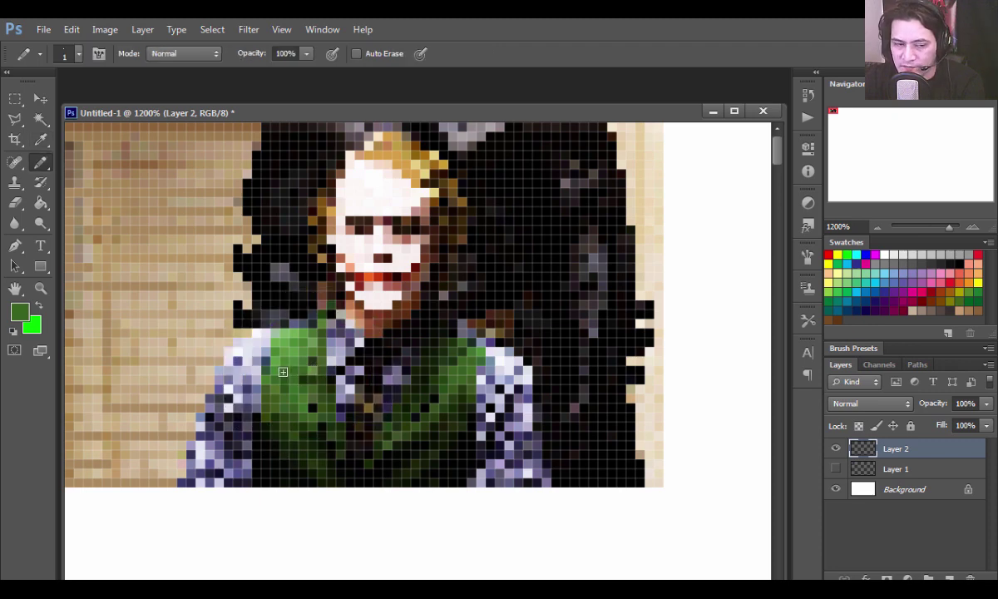